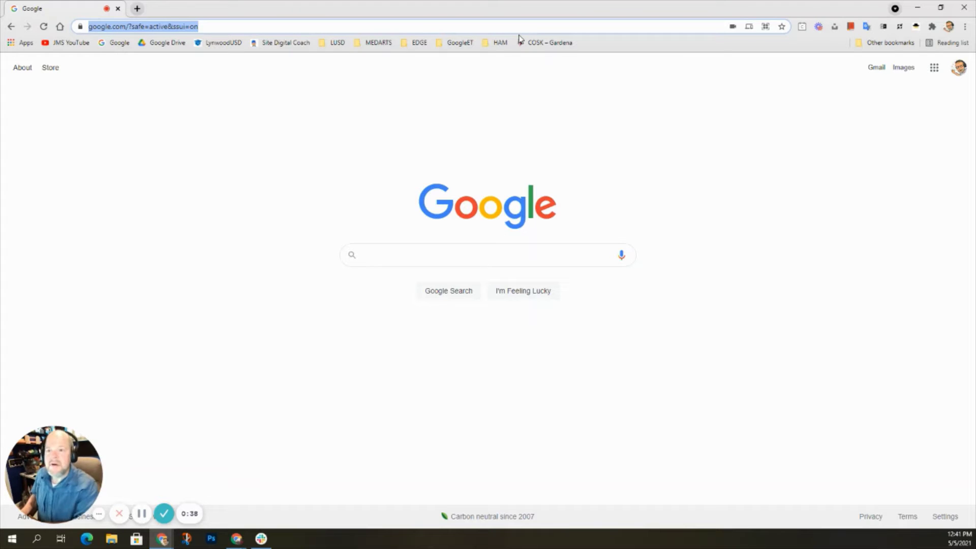
# Step: Go to sites.google.com and create a new blank site
pyautogui.write('sites')
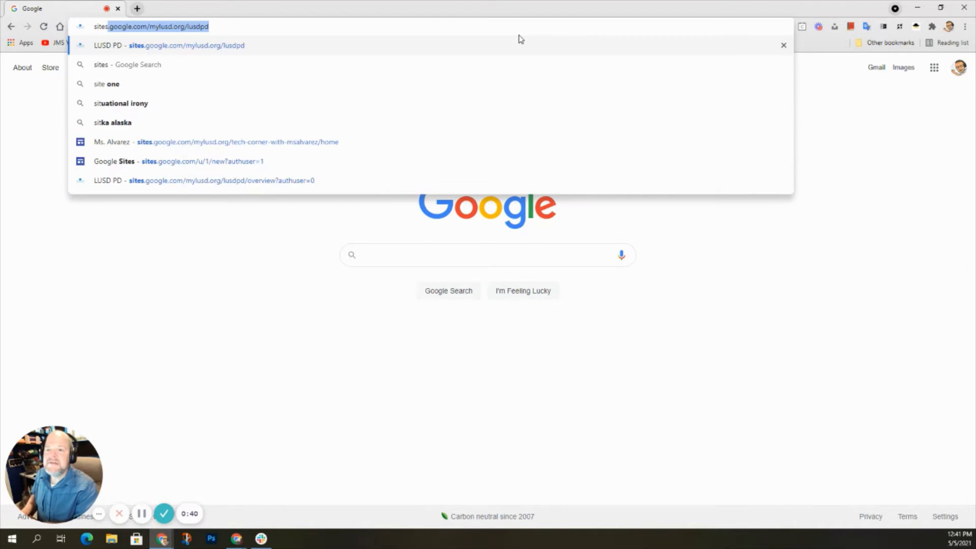
pyautogui.write('.google')
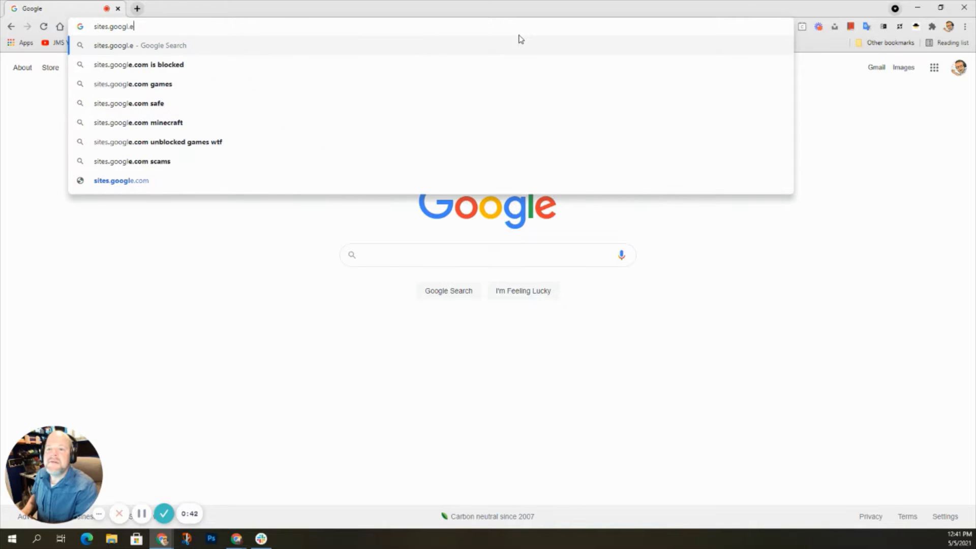
pyautogui.write('.com/')
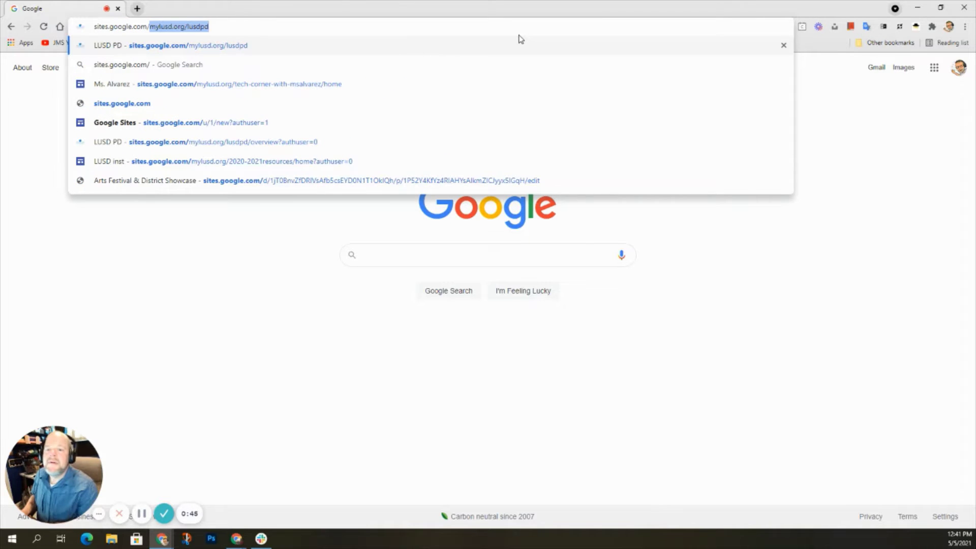
pyautogui.press('BackSpace')
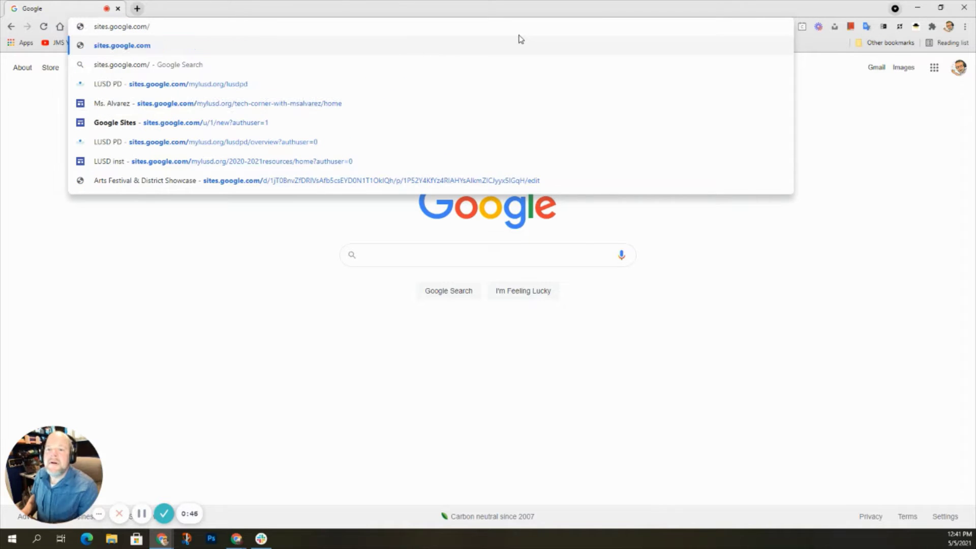
pyautogui.press('Return')
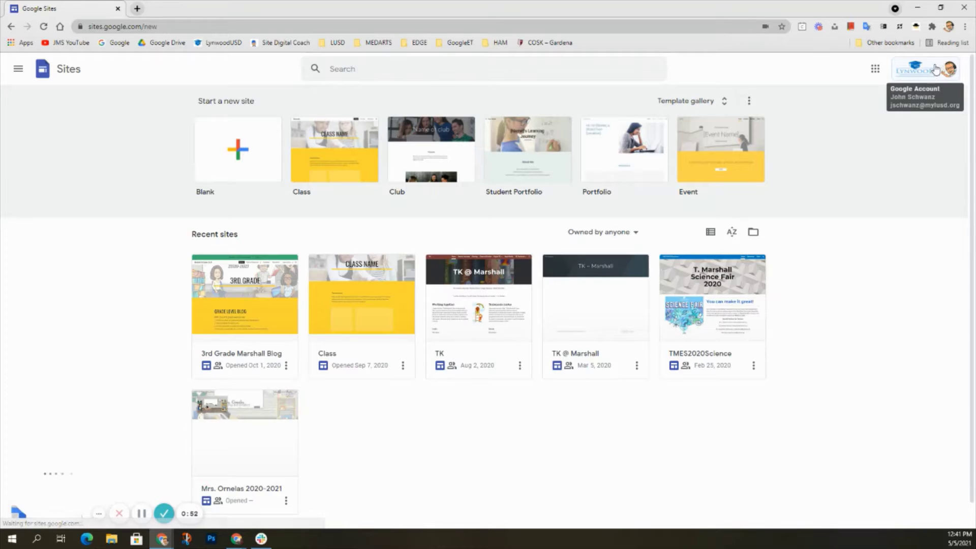
pyautogui.click(254, 164)
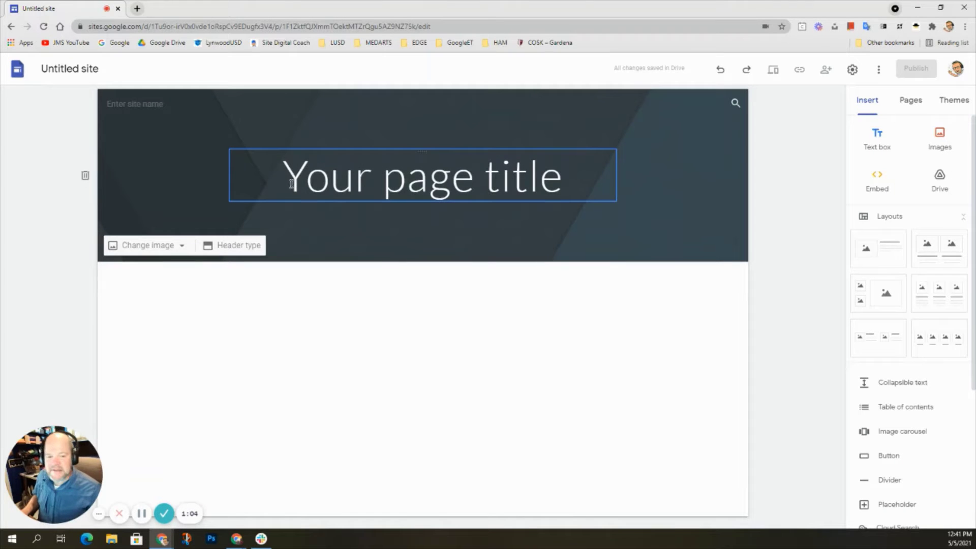
# Step: Replace the placeholder page title in the header with "Our Class"
pyautogui.click(349, 173)
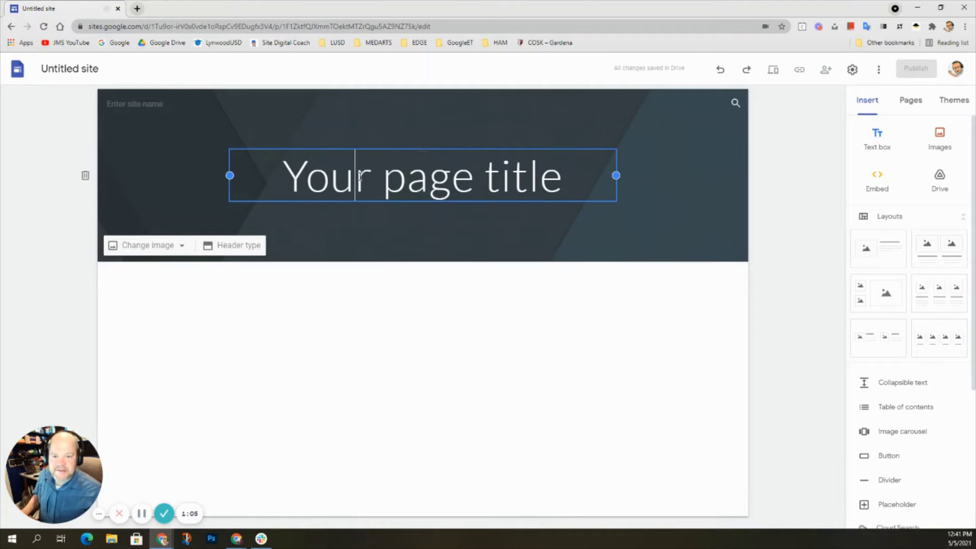
pyautogui.tripleClick(360, 176)
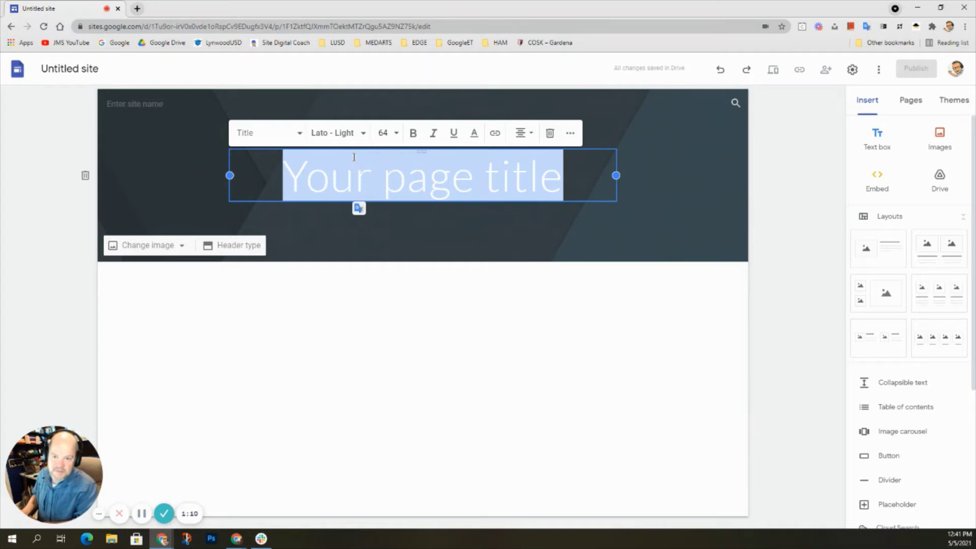
pyautogui.write('Our ')
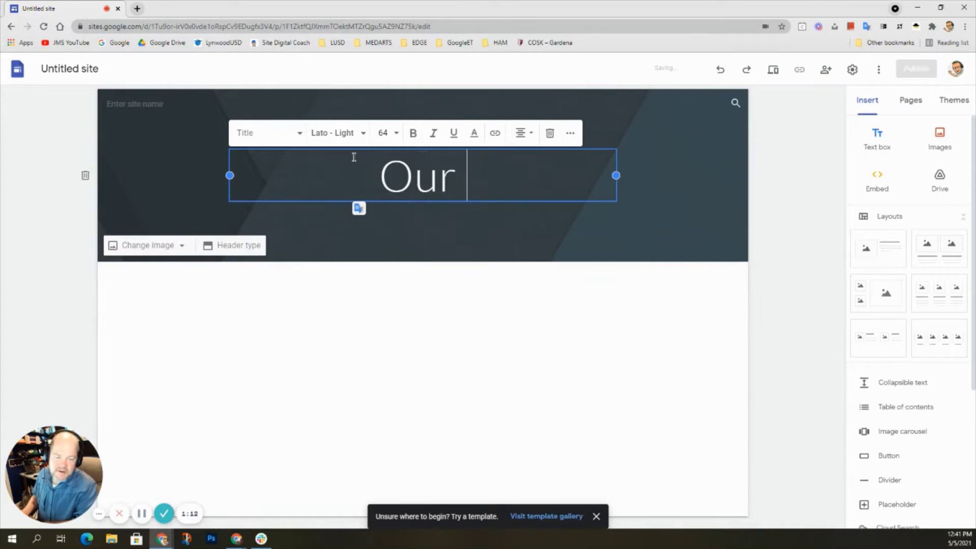
pyautogui.write('Class')
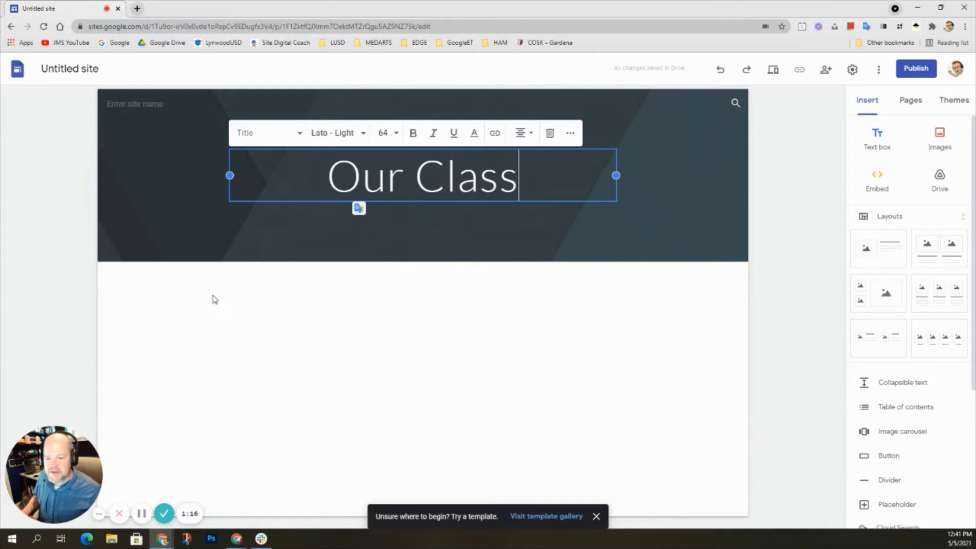
# Step: Change the header background to the gallery image of a pale, hazy sun over a pinkish sea horizon
pyautogui.click(146, 247)
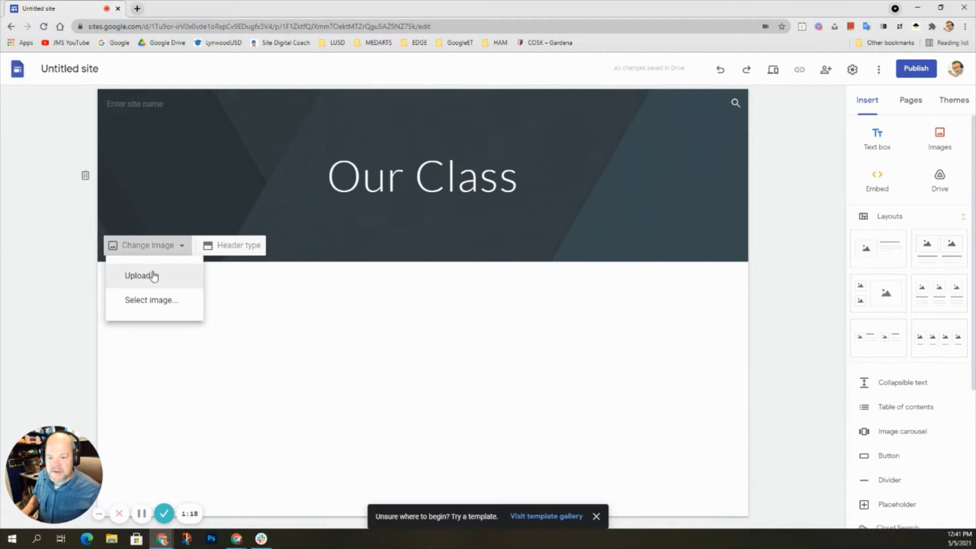
pyautogui.click(144, 301)
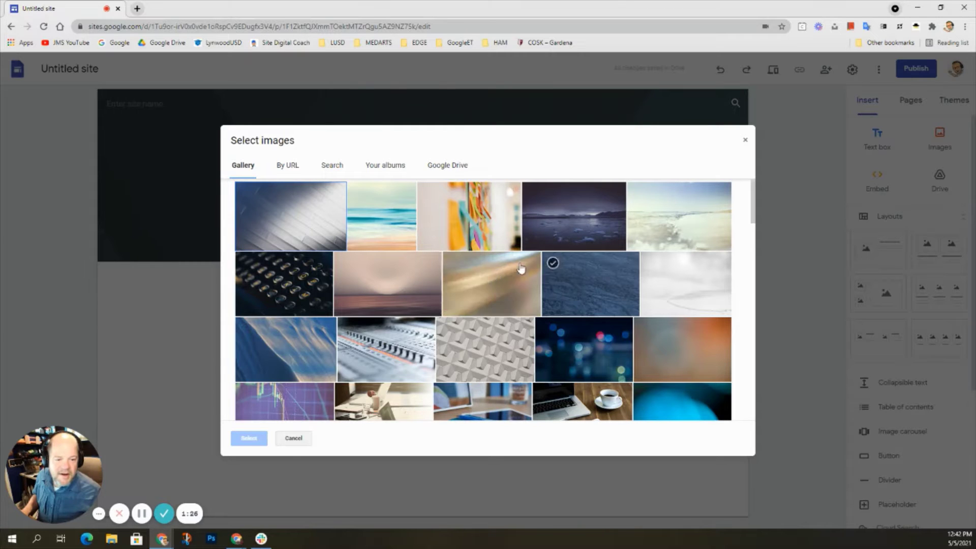
pyautogui.click(395, 283)
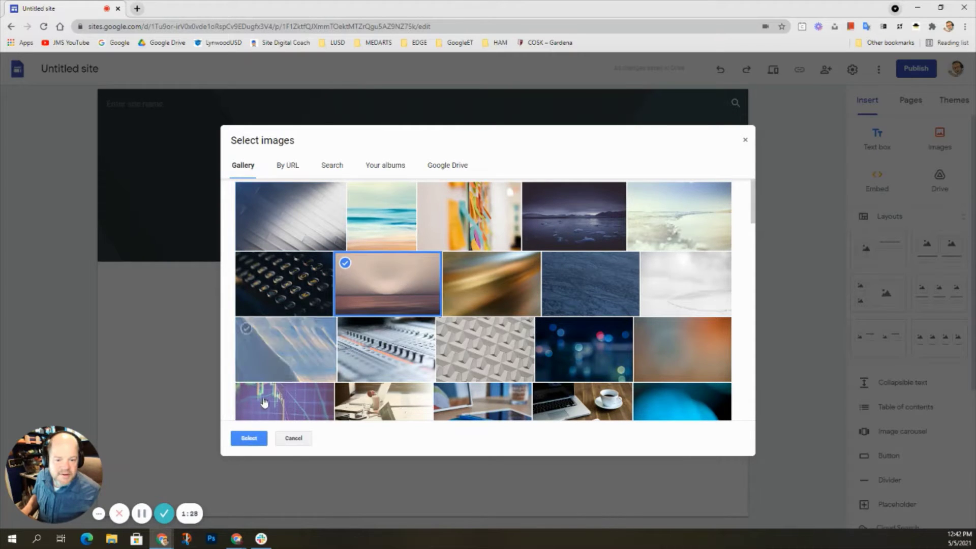
pyautogui.click(248, 438)
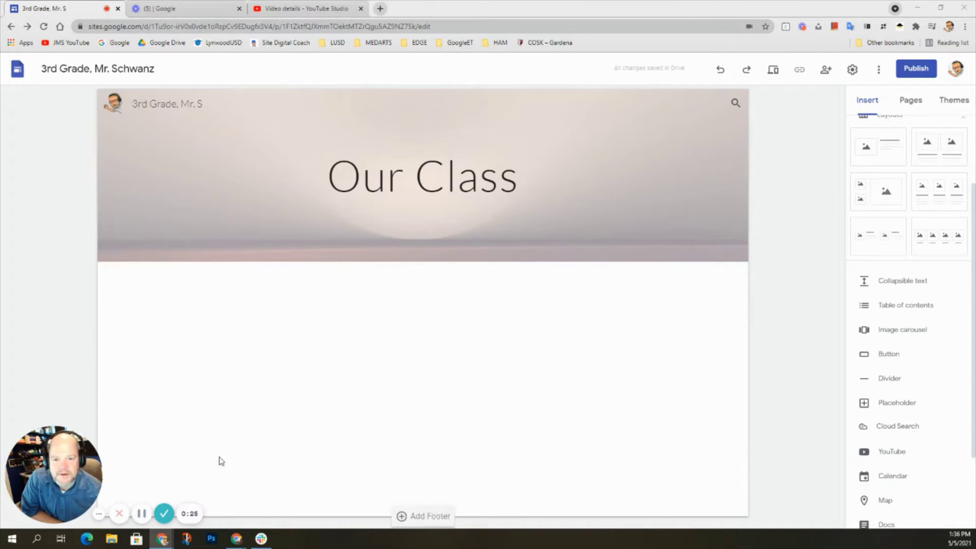
pyautogui.moveTo(190, 184)
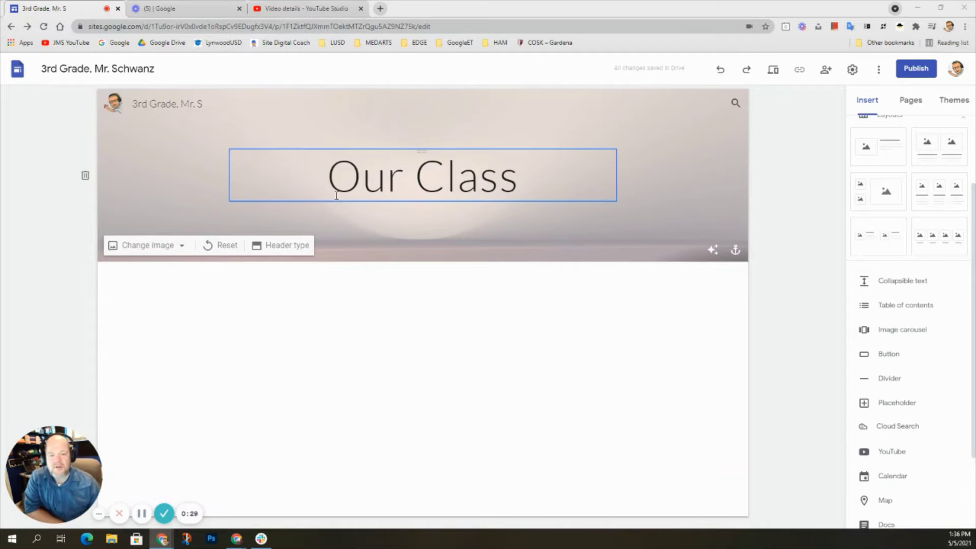
pyautogui.moveTo(142, 102)
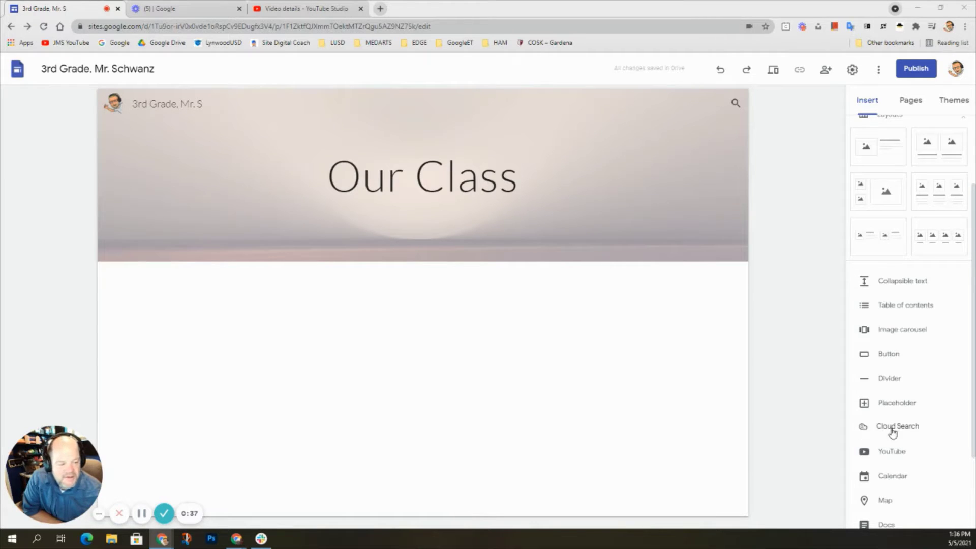
pyautogui.click(896, 454)
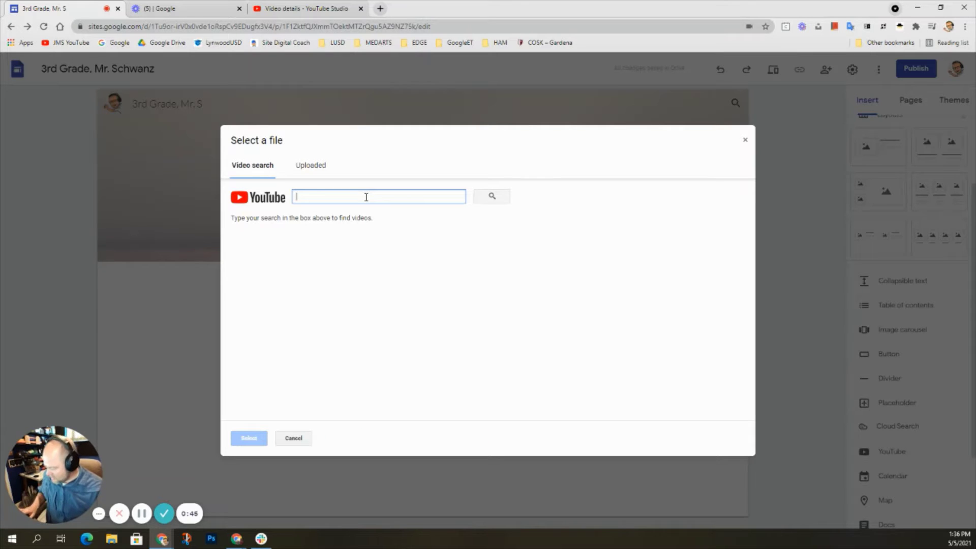
pyautogui.write('https://youtu.be/jW7I61lSkcY')
pyautogui.press('Return')
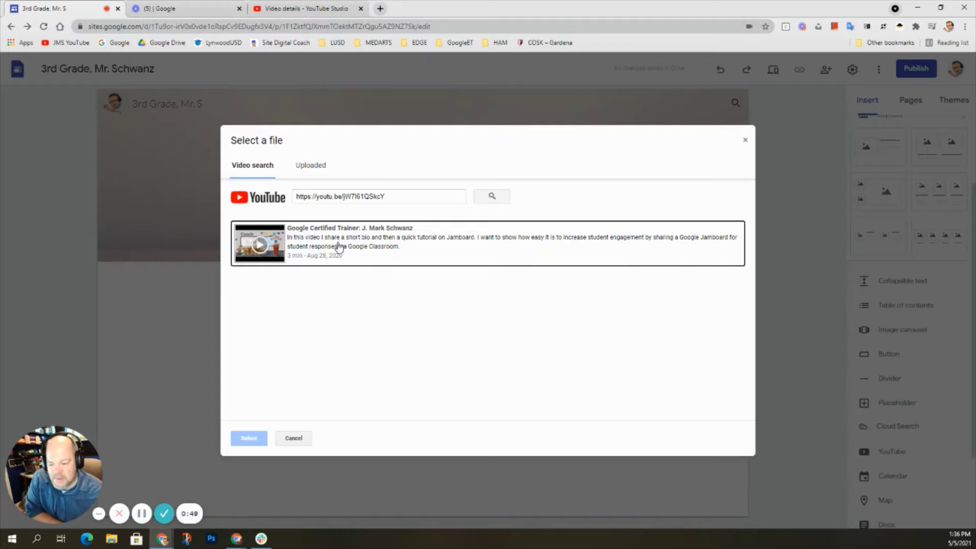
pyautogui.click(312, 246)
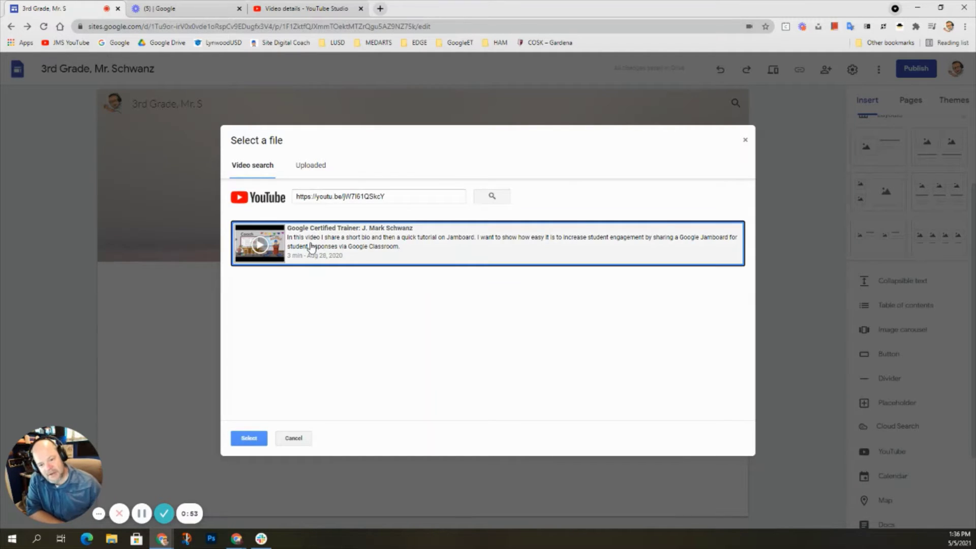
pyautogui.click(250, 436)
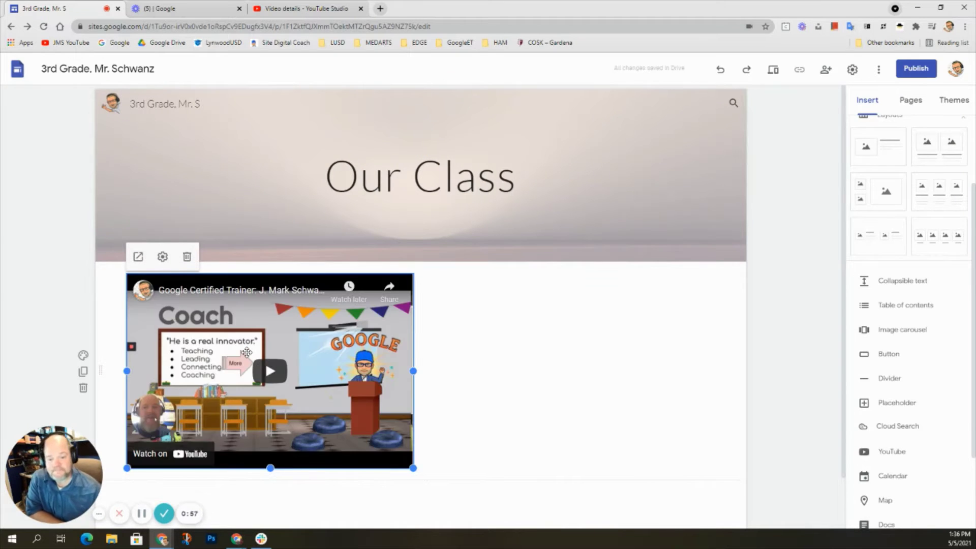
# Step: Move the embedded YouTube video to the horizontal centre of its section below the header
pyautogui.moveTo(250, 353); pyautogui.dragTo(429, 422)
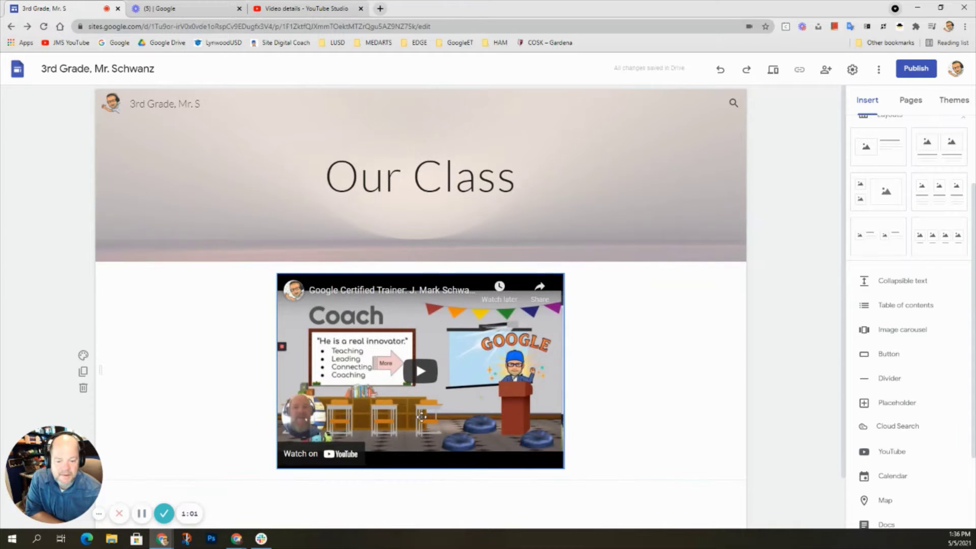
pyautogui.scroll(-1, 471, 355)
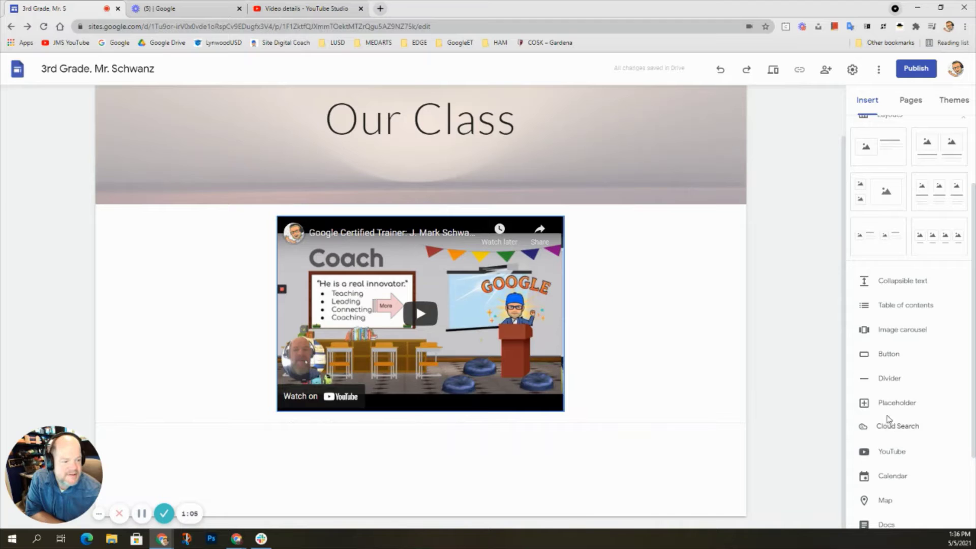
pyautogui.click(540, 408)
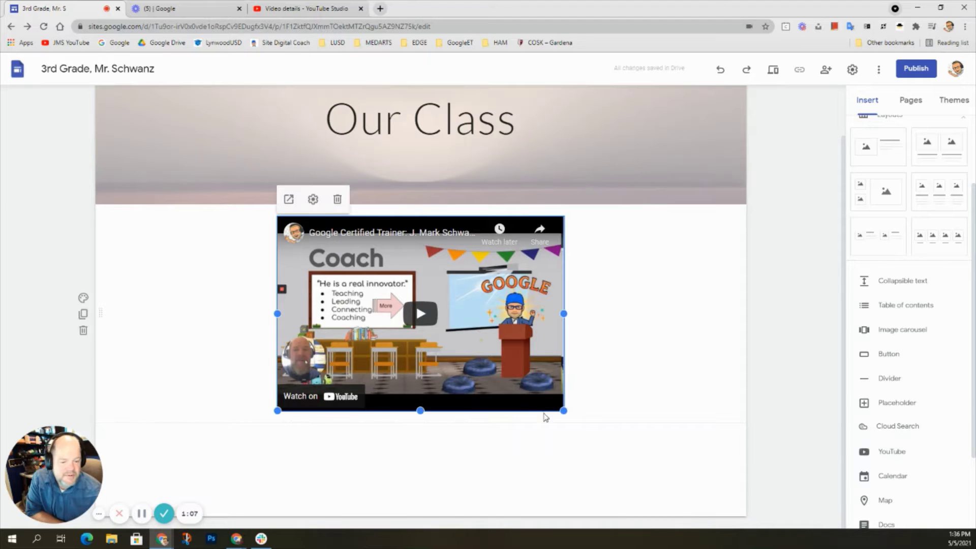
pyautogui.click(568, 413)
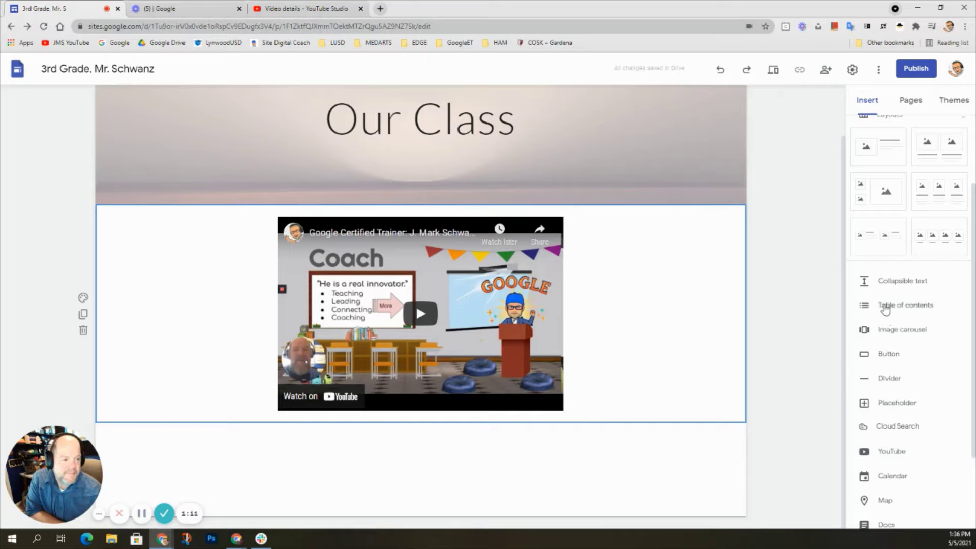
# Step: Add a text box below the video containing "Welcome" and center its text
pyautogui.scroll(-1, 884, 307)
pyautogui.scroll(2, 886, 308)
pyautogui.scroll(1, 886, 308)
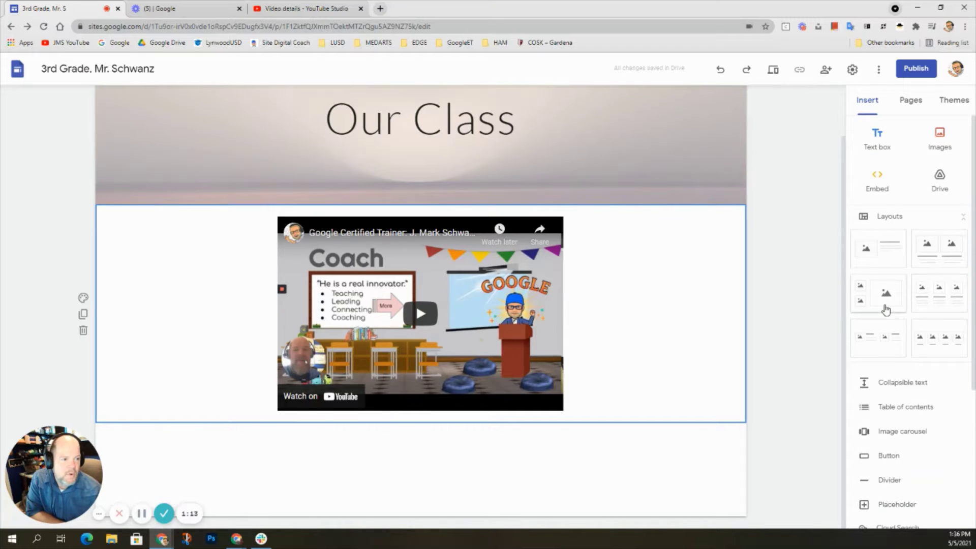
pyautogui.click(878, 140)
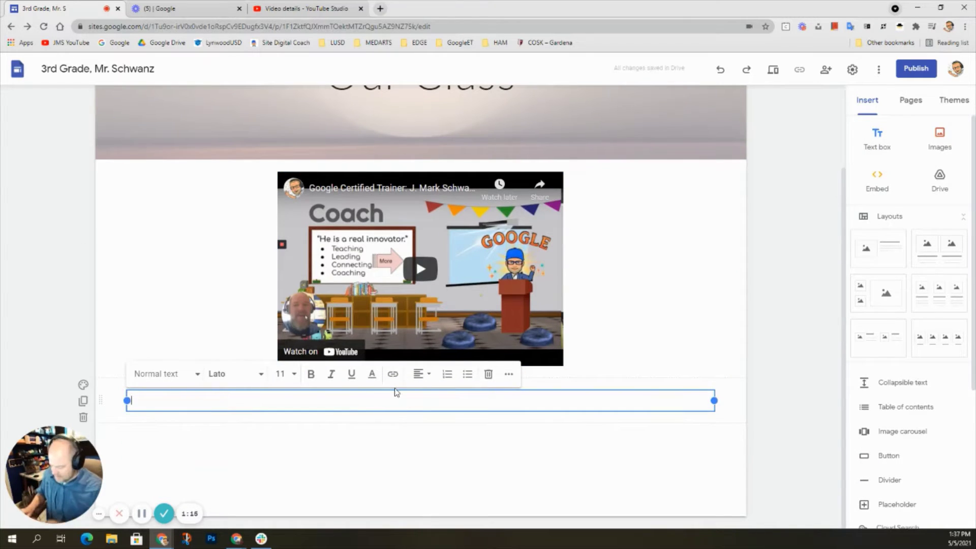
pyautogui.write('Welcome')
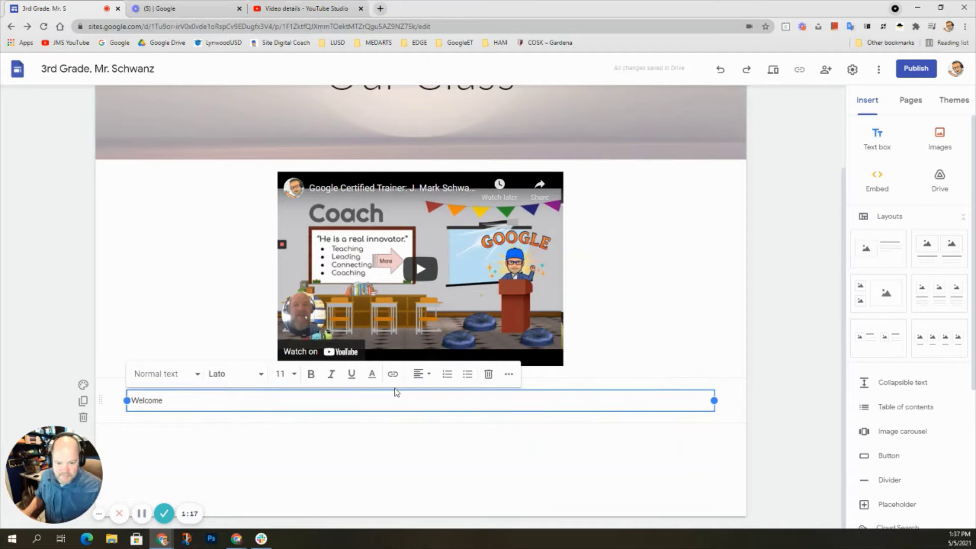
pyautogui.click(418, 378)
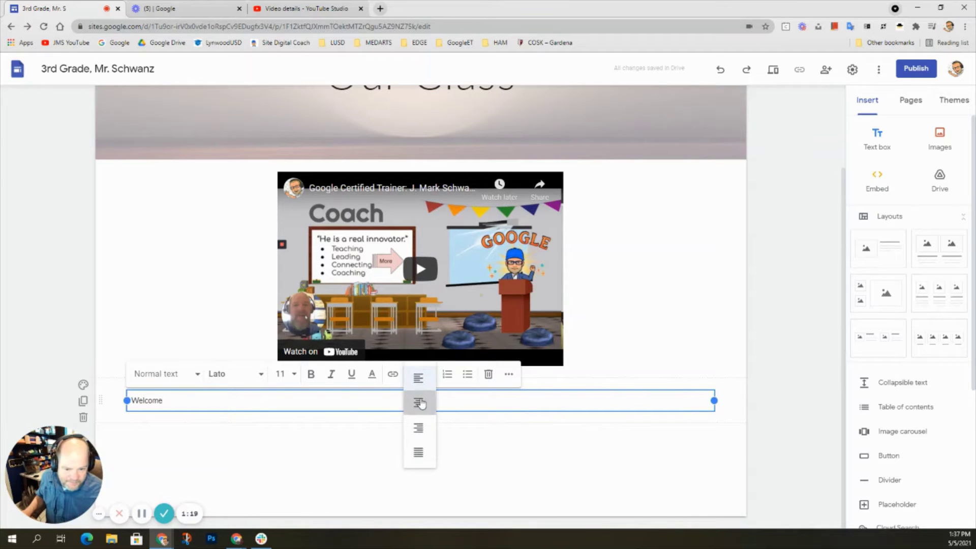
pyautogui.click(420, 403)
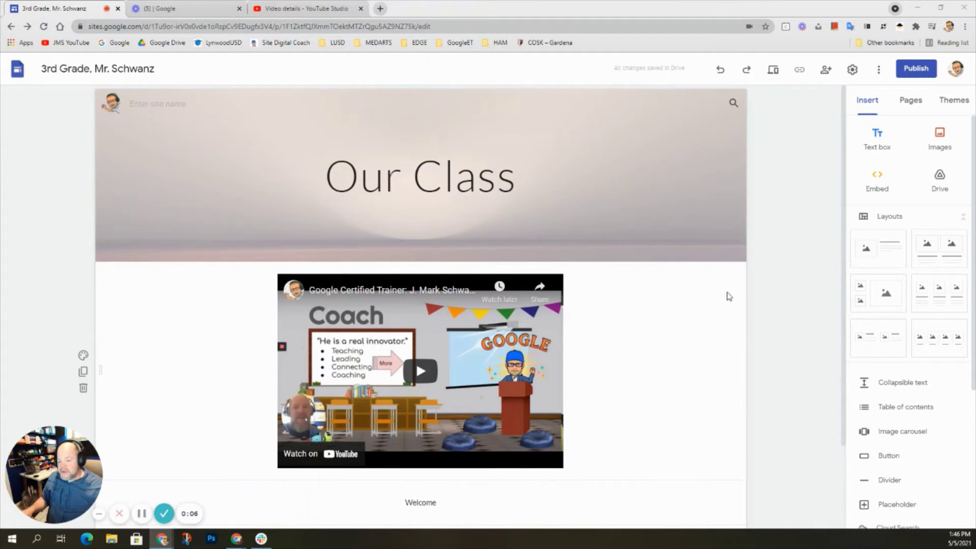
pyautogui.click(131, 68)
pyautogui.press('BackSpace')
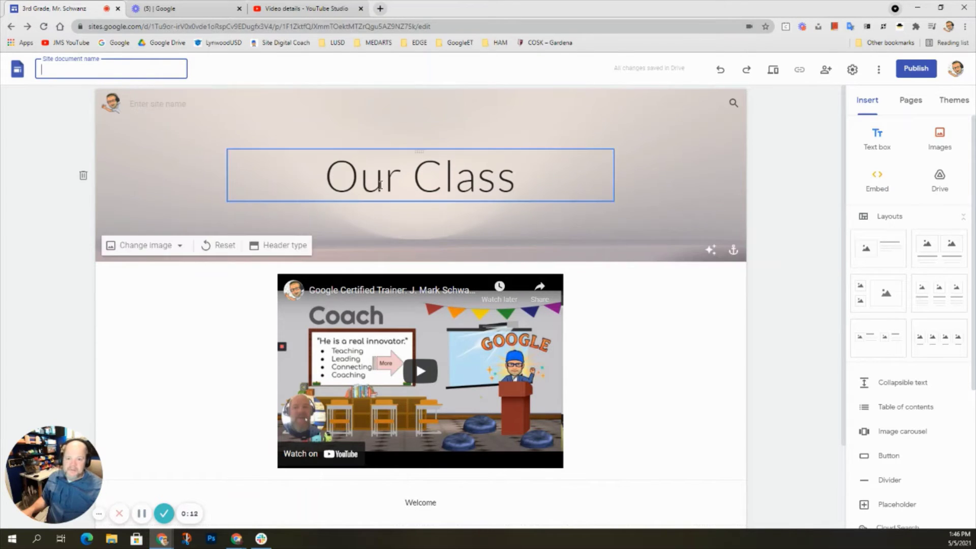
pyautogui.click(380, 184)
pyautogui.click(130, 70)
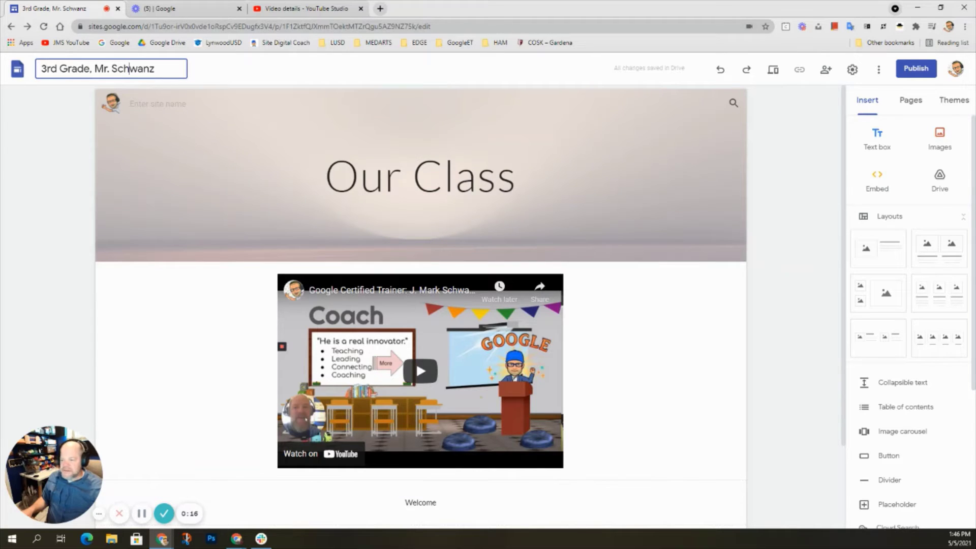
pyautogui.hotkey('alt', 'Tab')
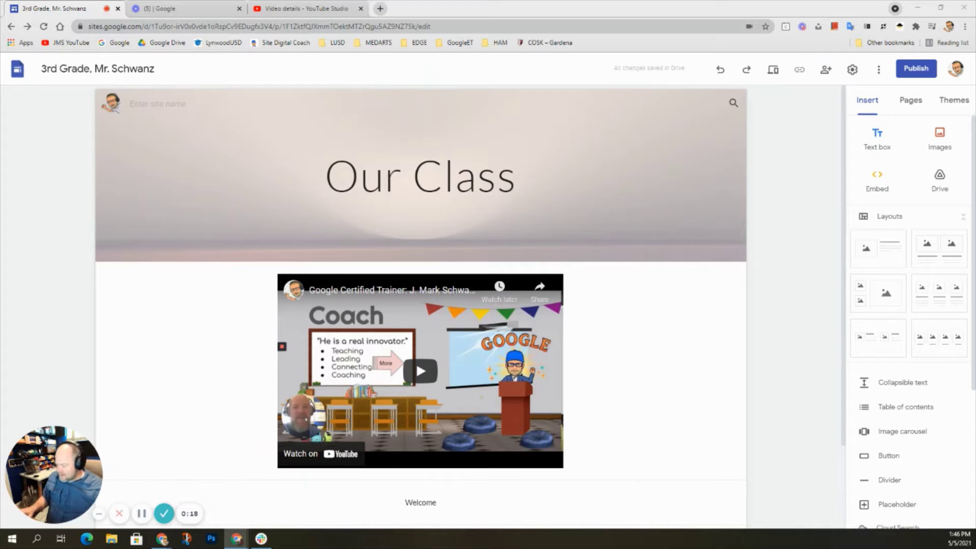
# Step: Set the site name in the header to "PBL"
pyautogui.click(164, 99)
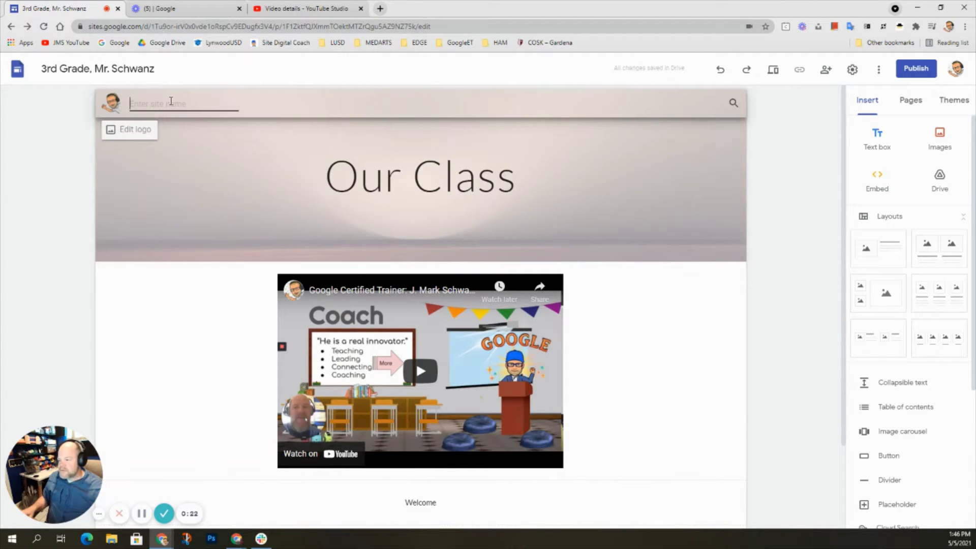
pyautogui.write('Personalized Blended Learning')
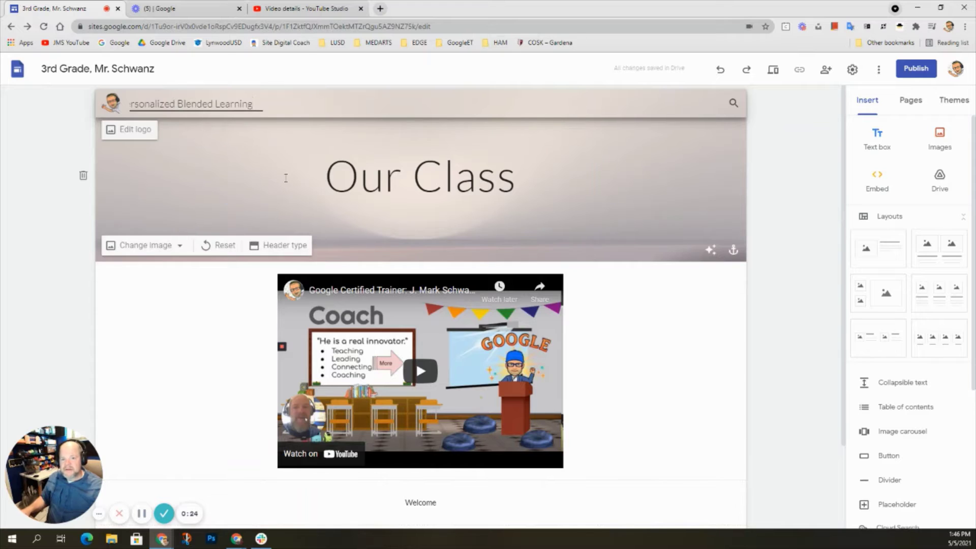
pyautogui.tripleClick(249, 104)
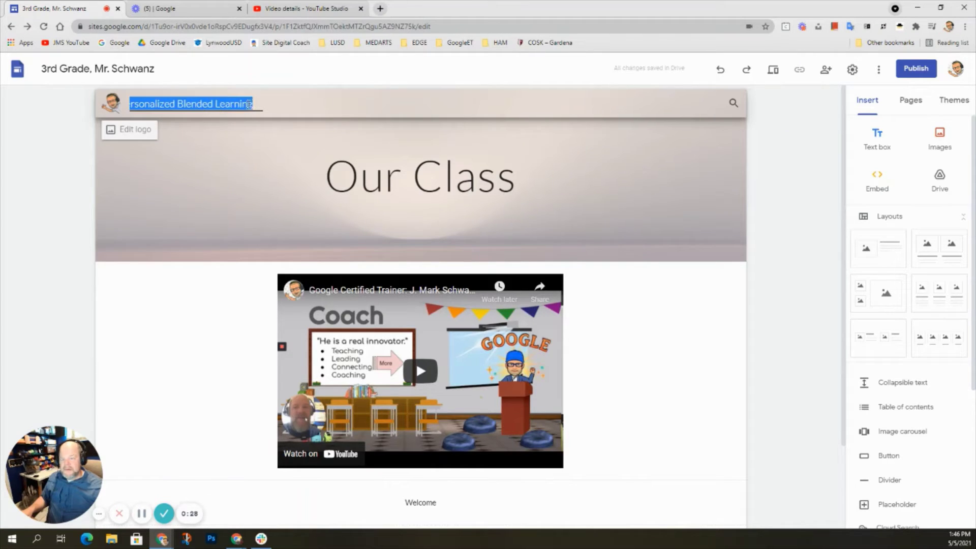
pyautogui.write('P')
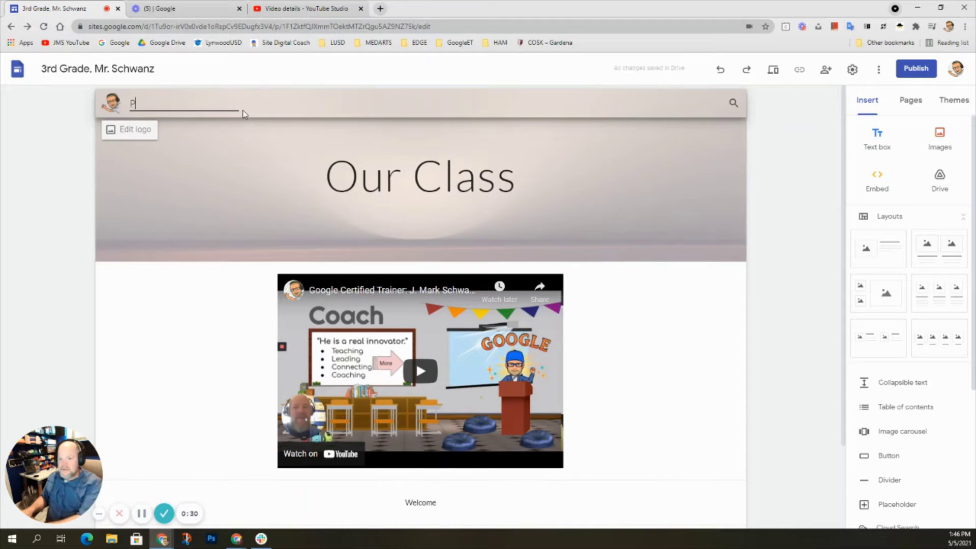
pyautogui.write('BG')
pyautogui.press('BackSpace')
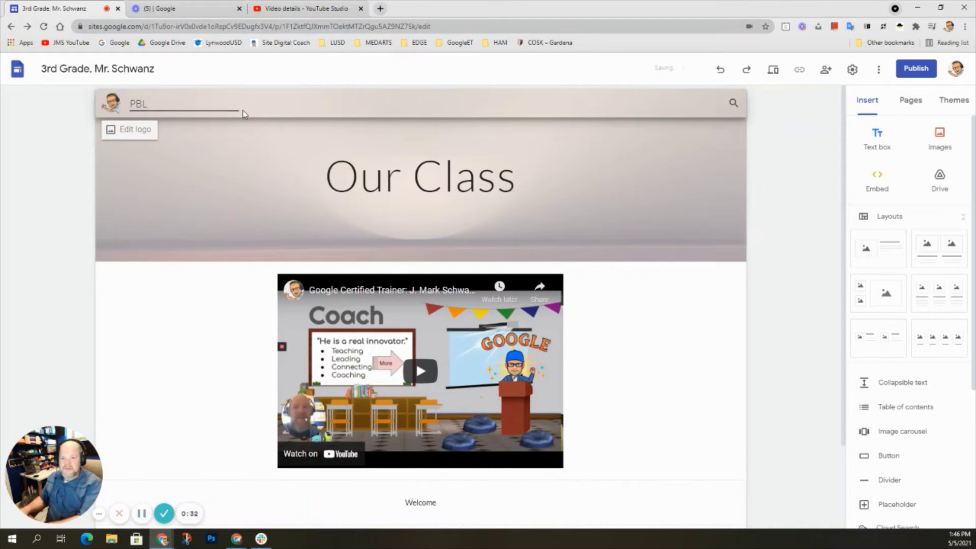
pyautogui.press('Tab')
# Step: Replace the page title "Our Class" with "Personalized Blended Learning" in the title's own formatting, without an extra blank line
pyautogui.click(400, 178)
pyautogui.tripleClick(400, 179)
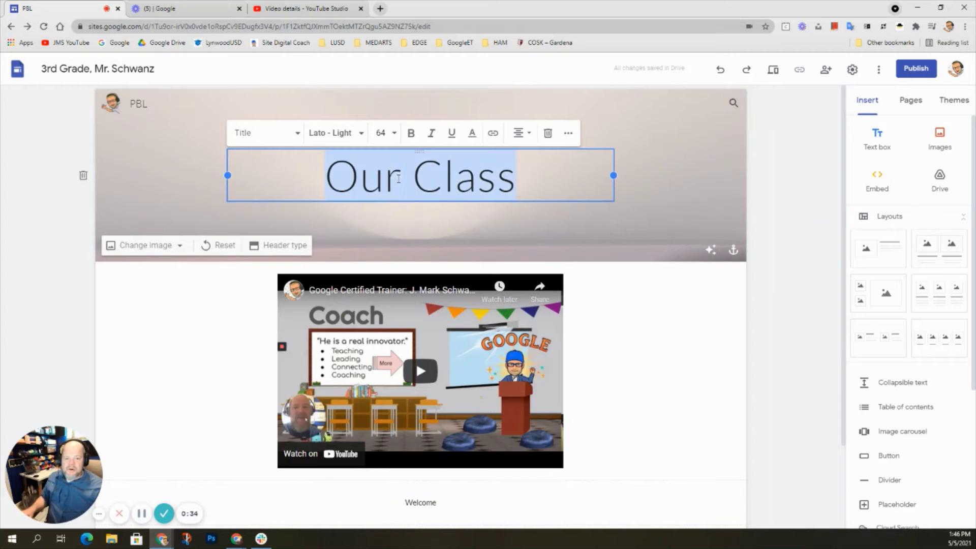
pyautogui.write('Personalized Blended Learning')
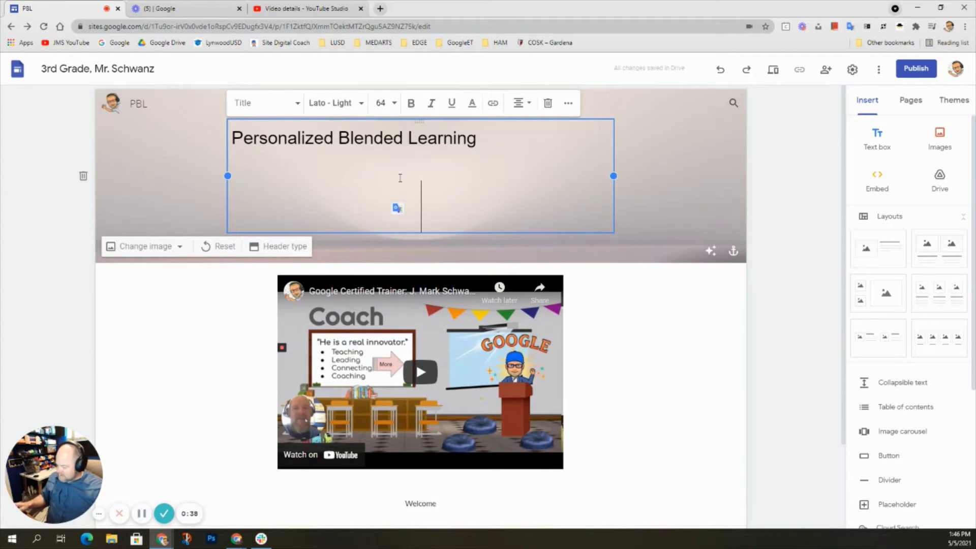
pyautogui.hotkey('ctrl', 'z')
pyautogui.write('Personalized Blended Learning')
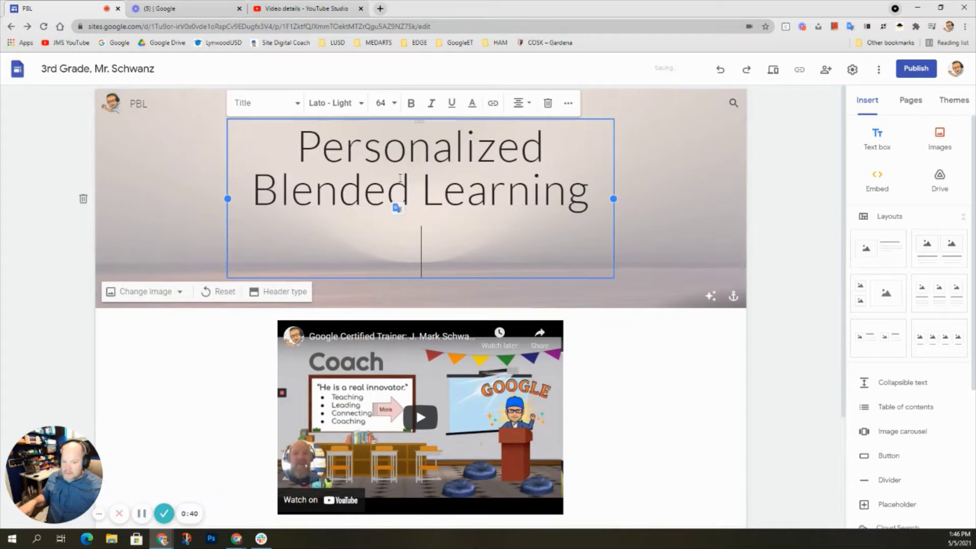
pyautogui.press('BackSpace')
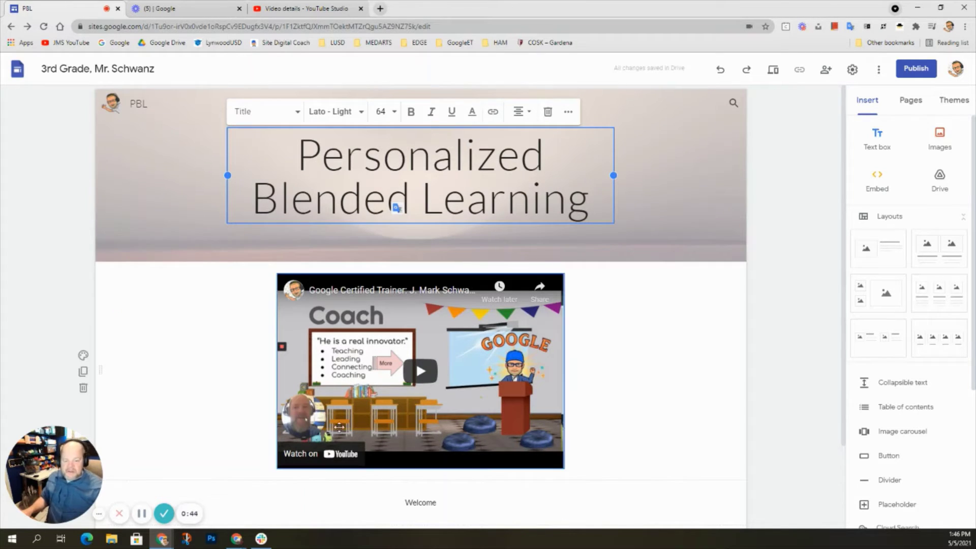
# Step: Move an empty text section from above the video to below the "Welcome" text
pyautogui.scroll(-2, 407, 443)
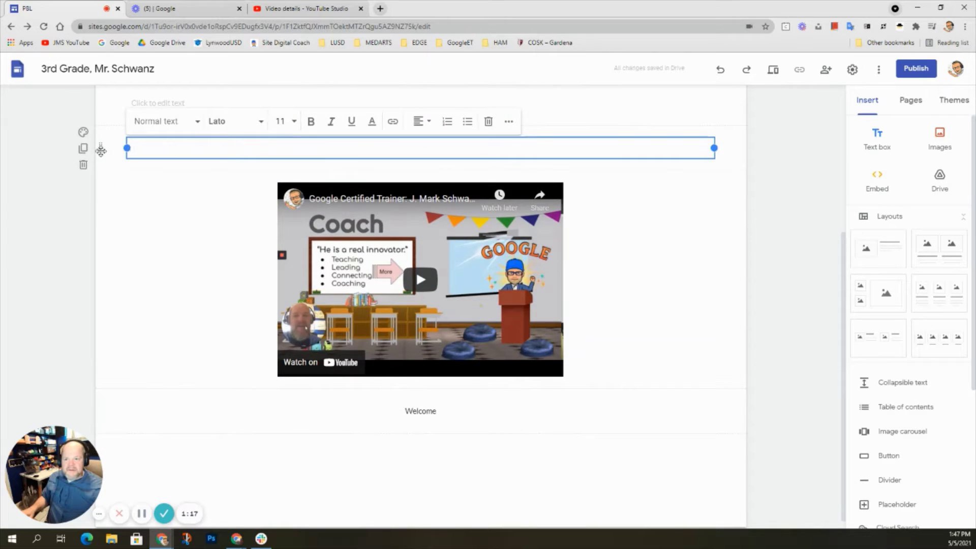
pyautogui.moveTo(99, 149); pyautogui.dragTo(106, 467)
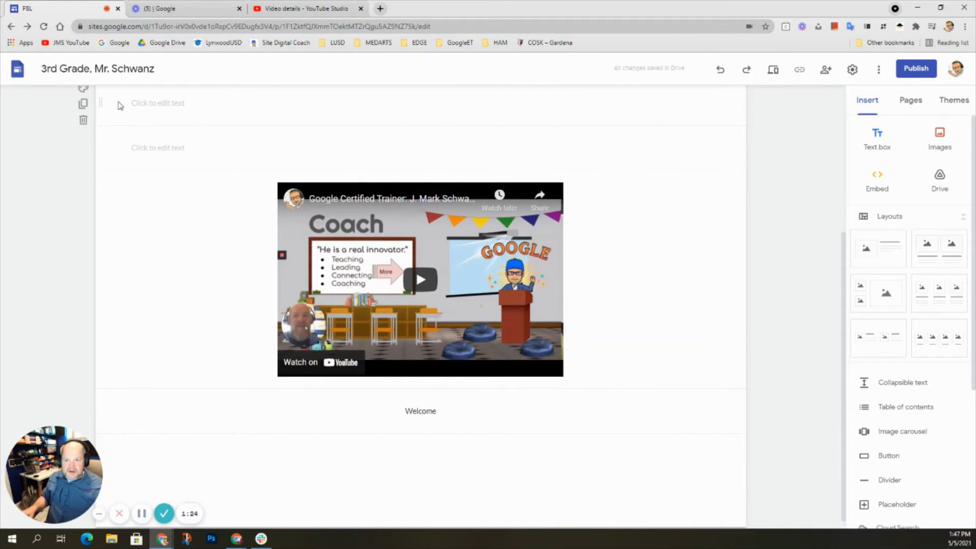
pyautogui.moveTo(101, 103); pyautogui.dragTo(102, 457)
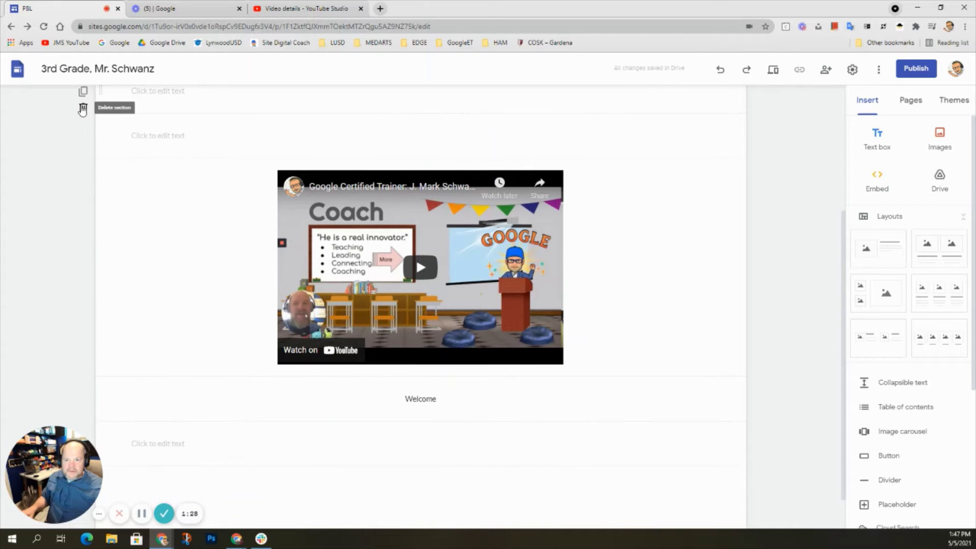
# Step: Delete the remaining empty text sections between the header and the video
pyautogui.click(82, 109)
pyautogui.scroll(-1, 117, 256)
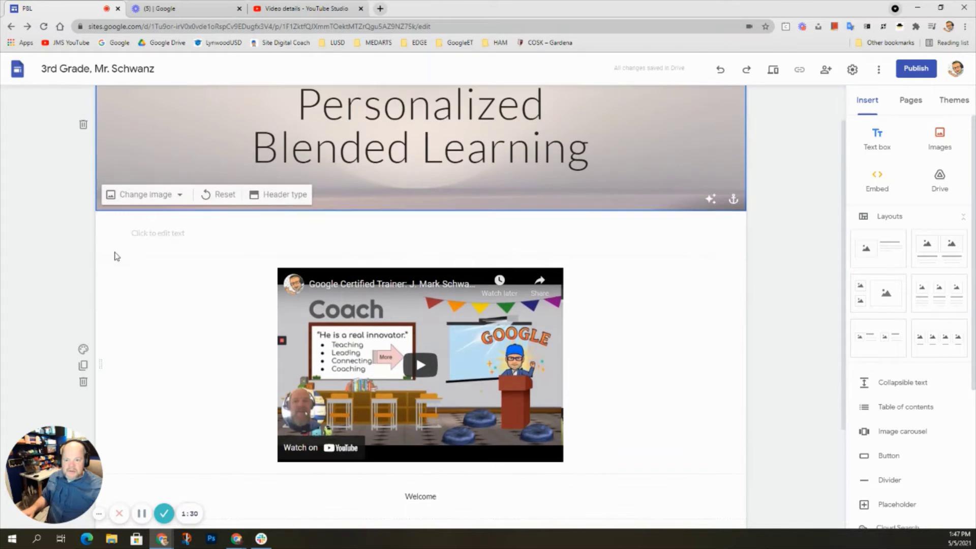
pyautogui.click(82, 250)
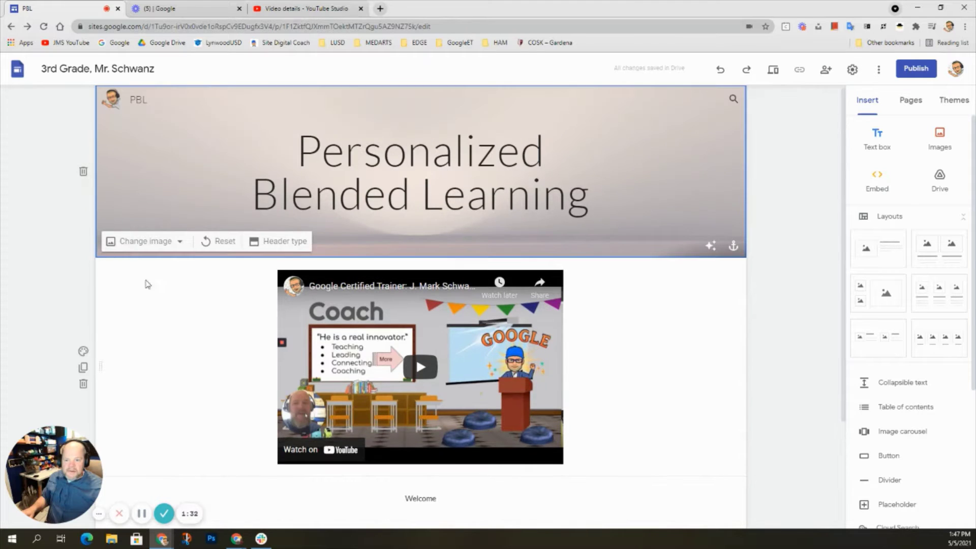
# Step: Paste the copied course title, Summer 2020 date and contact details into the empty text box below "Welcome" and narrow the box
pyautogui.scroll(-3, 148, 285)
pyautogui.click(366, 399)
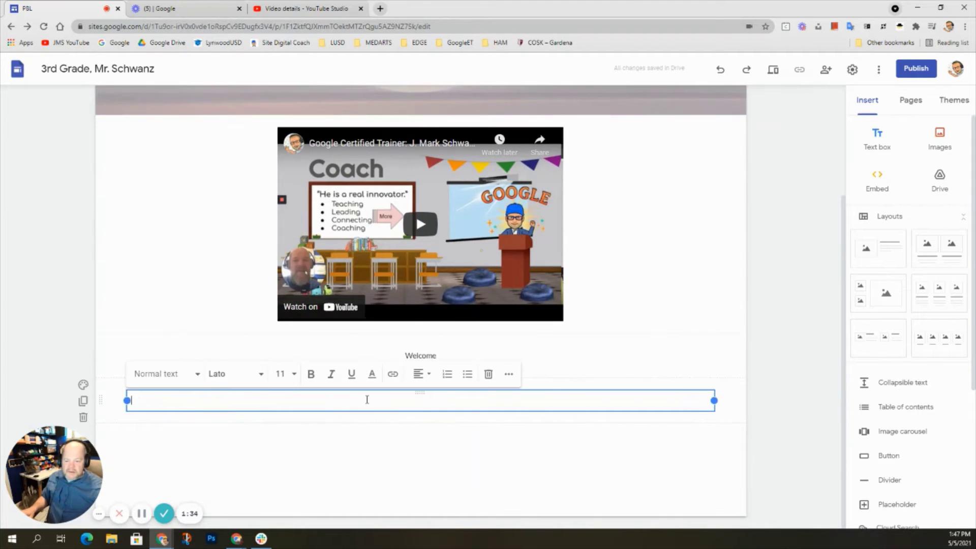
pyautogui.hotkey('ctrl', 'v')
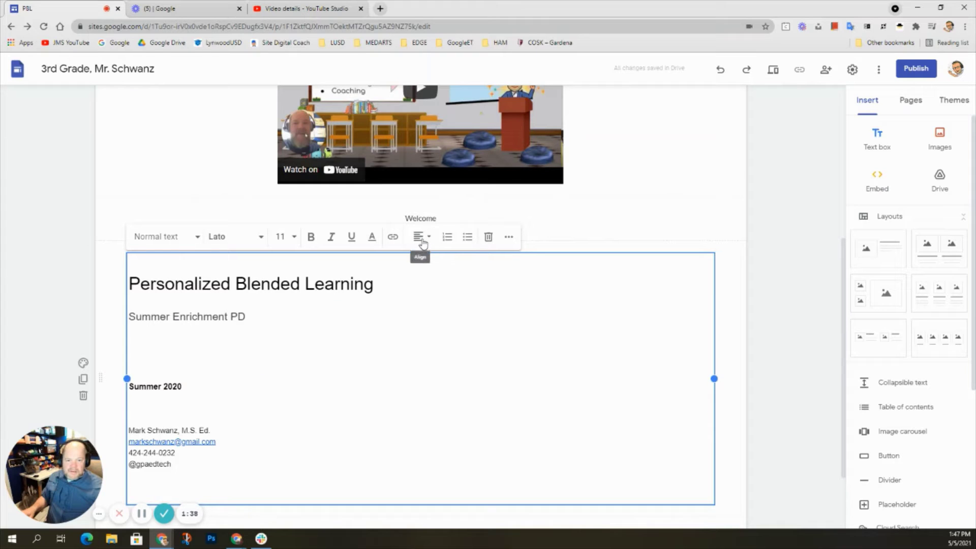
pyautogui.moveTo(714, 378); pyautogui.dragTo(379, 345)
pyautogui.click(446, 359)
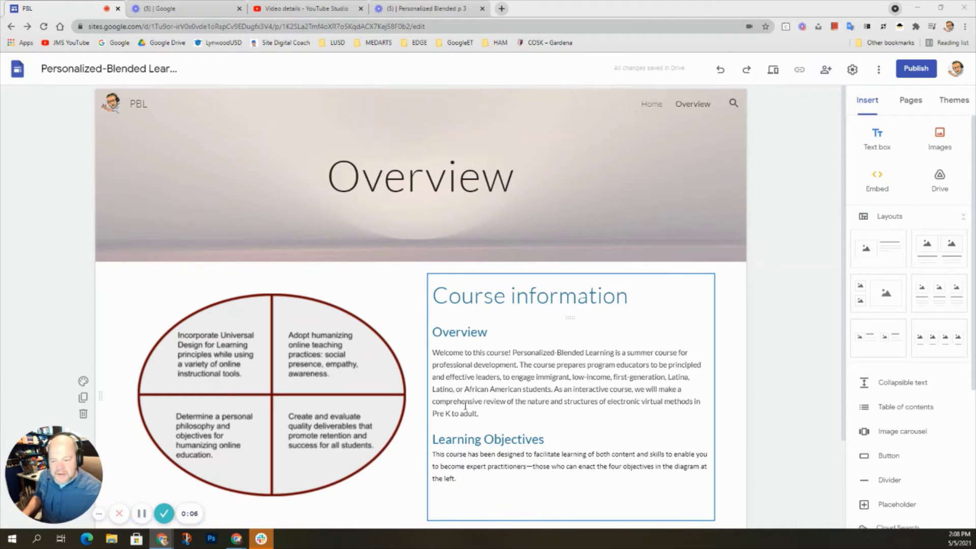
pyautogui.click(358, 387)
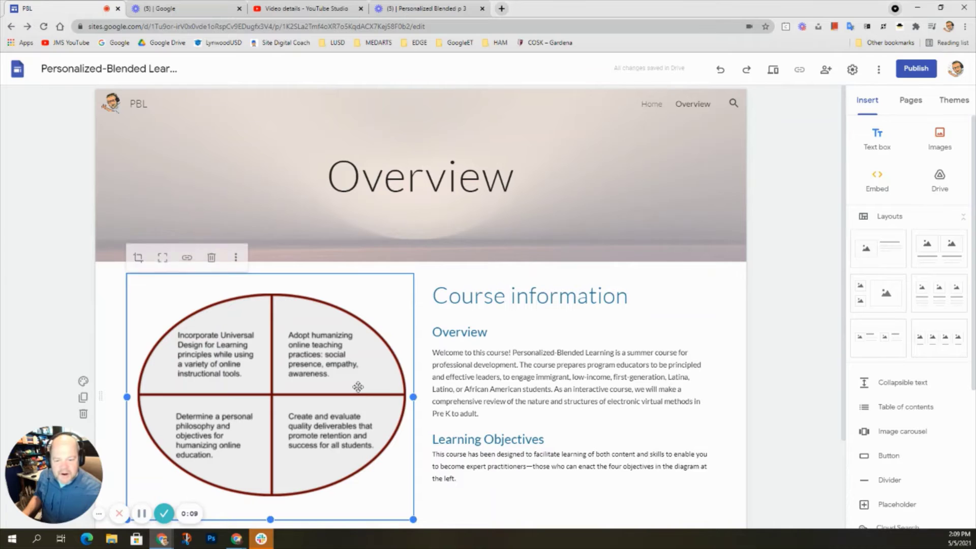
pyautogui.click(505, 352)
pyautogui.scroll(-2, 503, 331)
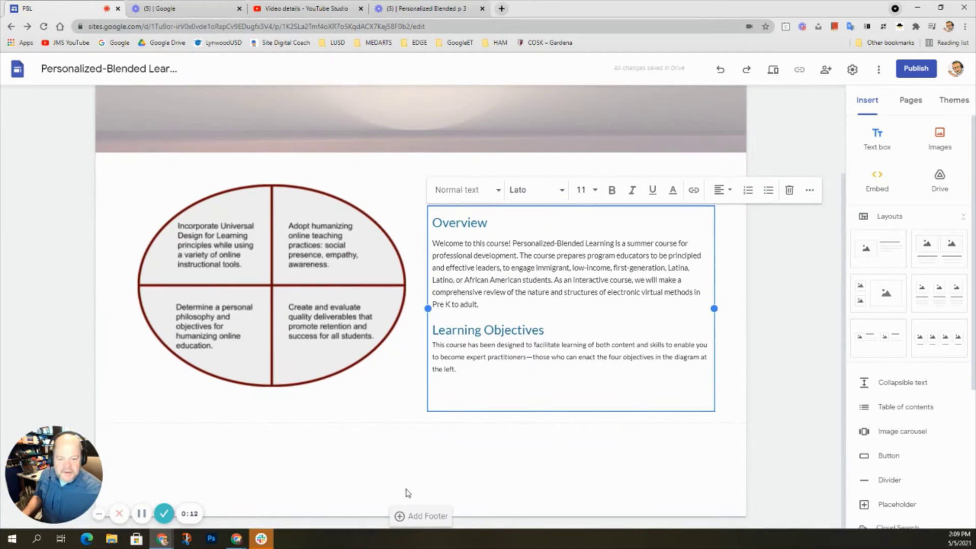
pyautogui.click(414, 458)
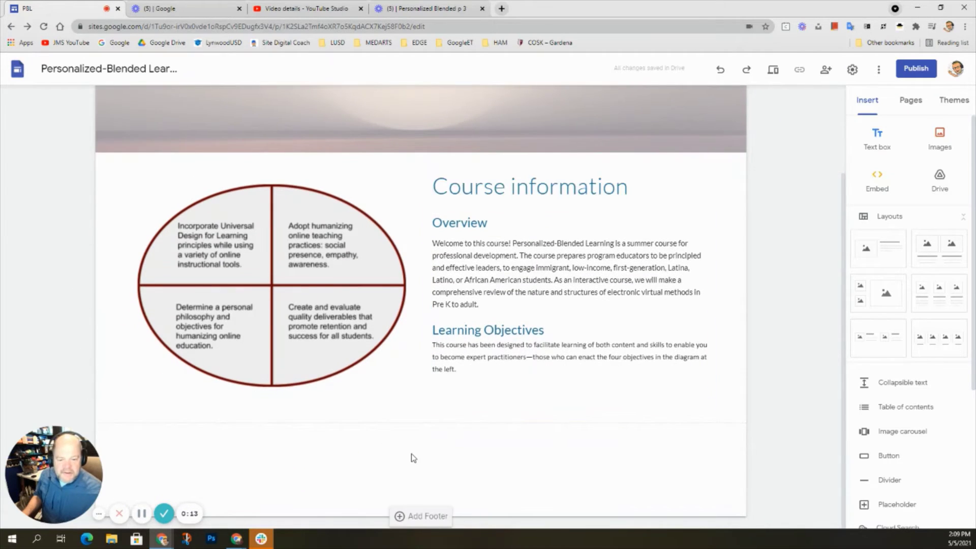
# Step: Add a text box below the course information on the Overview page and paste the copied Technical Requirements text into it
pyautogui.click(876, 136)
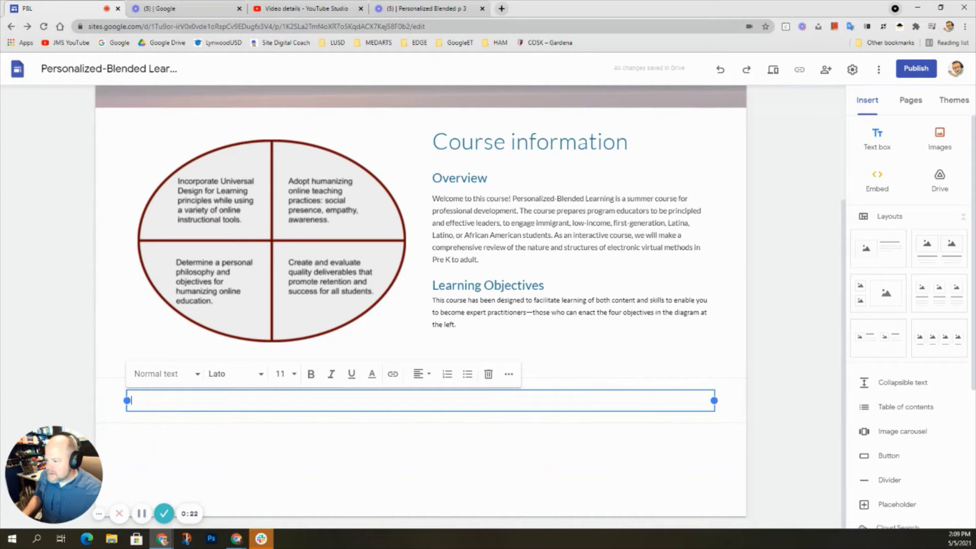
pyautogui.hotkey('alt', 'Tab')
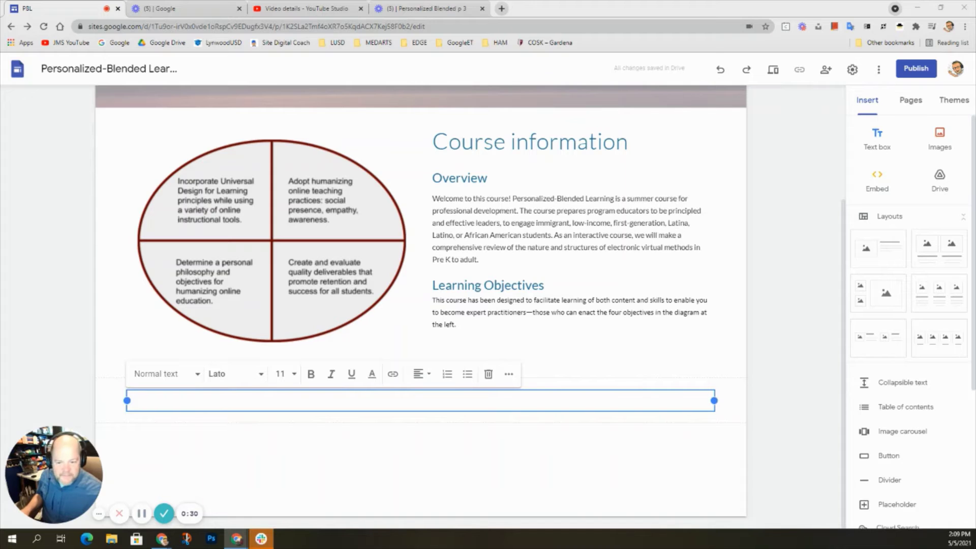
pyautogui.click(387, 394)
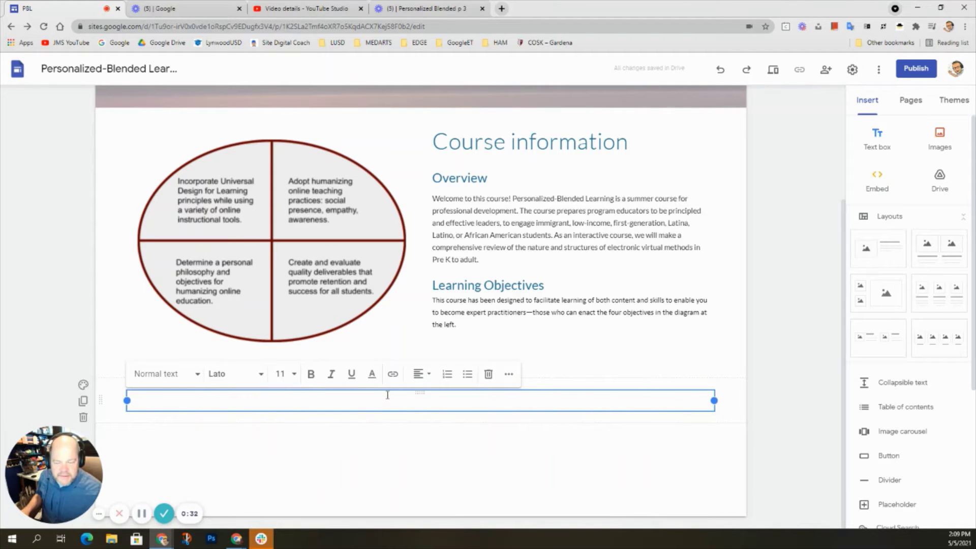
pyautogui.hotkey('ctrl', 'v')
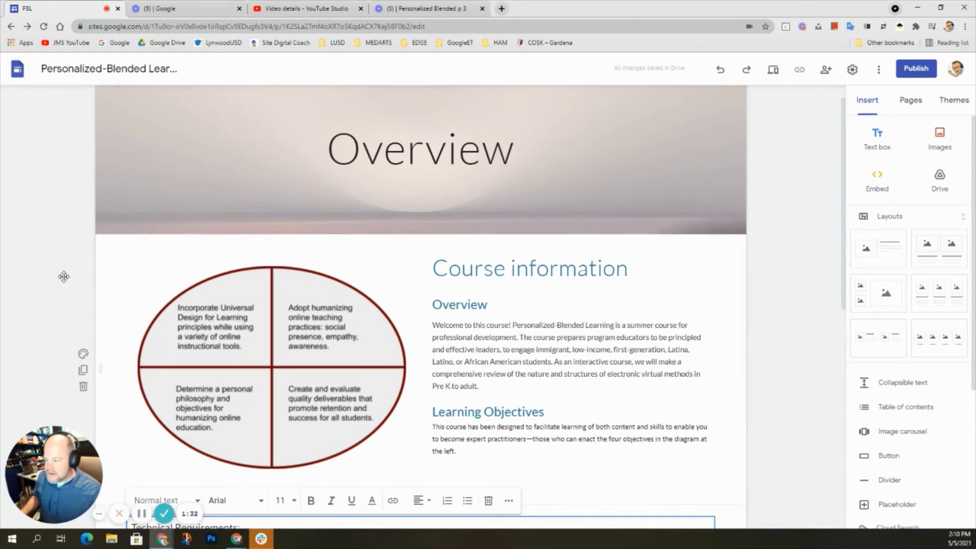
# Step: Create a new page named "Units"
pyautogui.click(912, 102)
pyautogui.moveTo(912, 494)
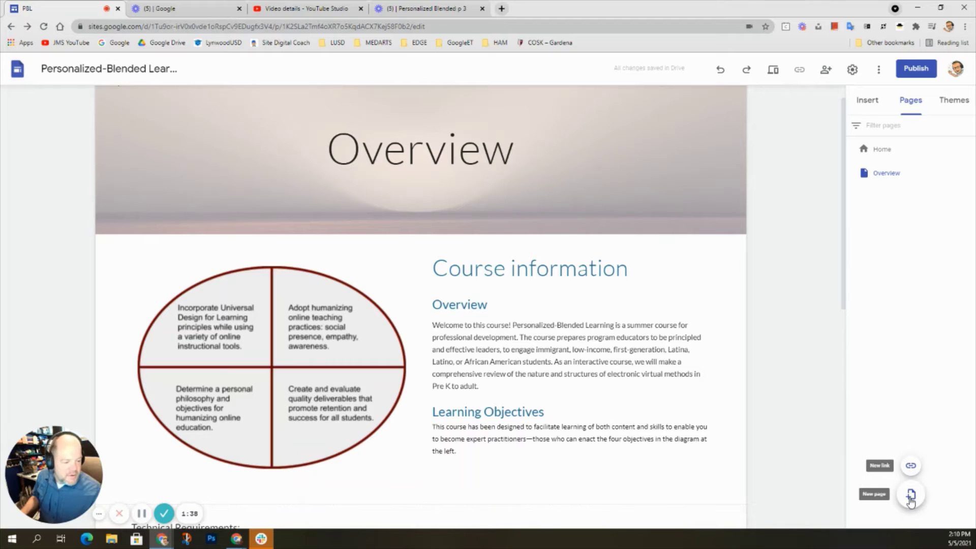
pyautogui.click(911, 496)
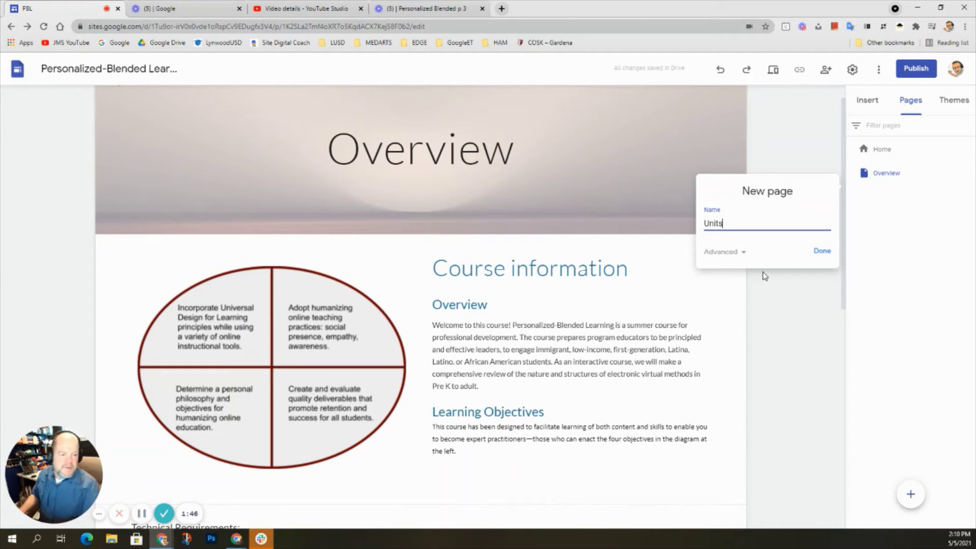
pyautogui.click(833, 257)
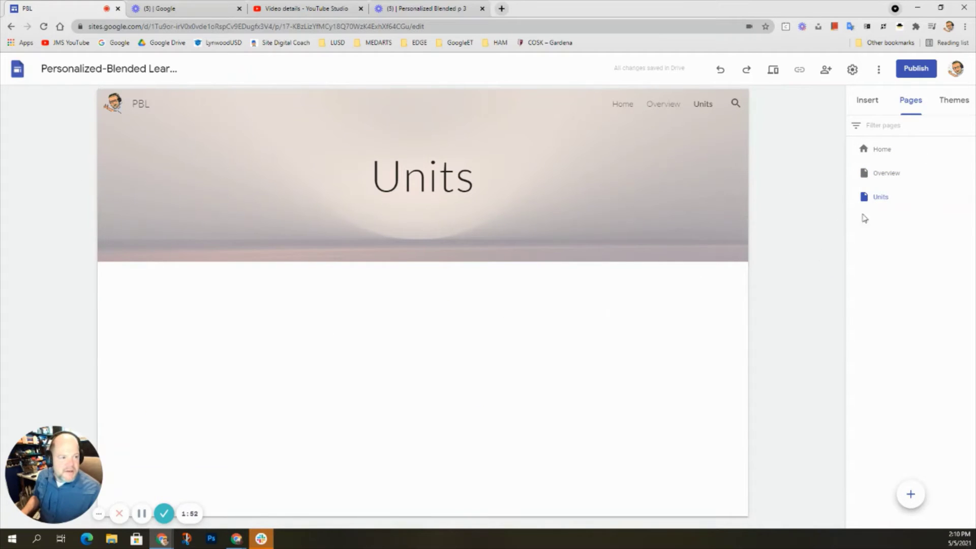
# Step: Add the layout with a single image beside a heading and text to the Units page
pyautogui.click(874, 102)
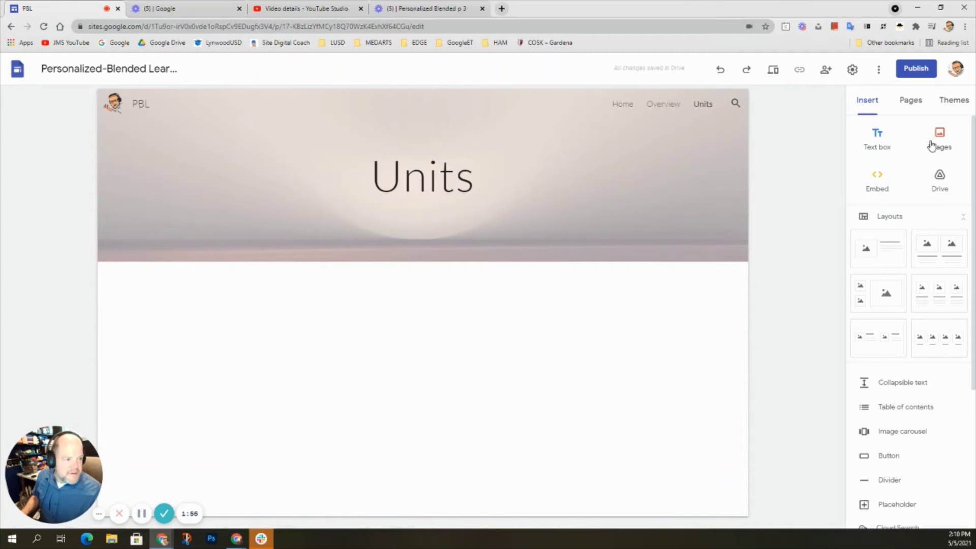
pyautogui.click(888, 265)
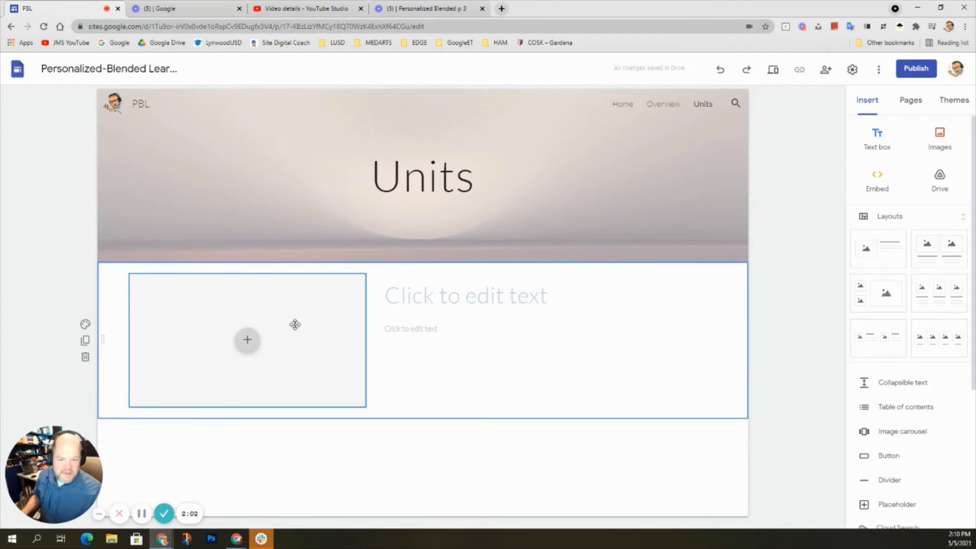
# Step: Fill the layout's image placeholder with the photo of a small group chatting outdoors, found by searching Google Images for "people"
pyautogui.click(253, 352)
pyautogui.click(248, 340)
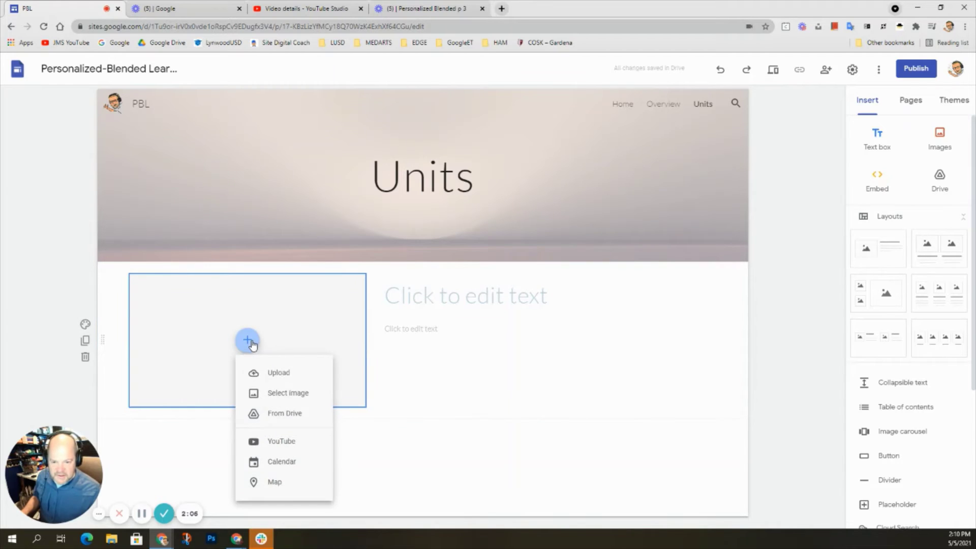
pyautogui.click(288, 393)
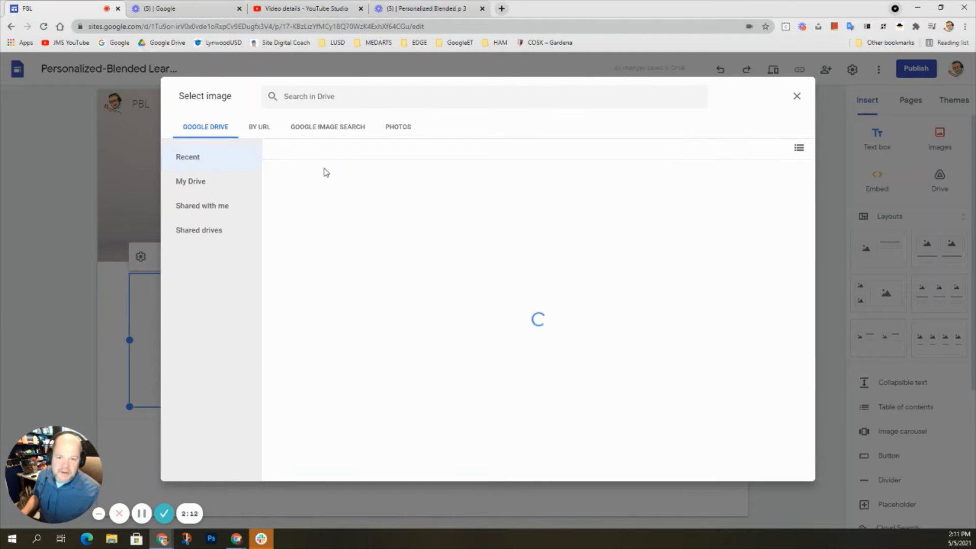
pyautogui.click(346, 128)
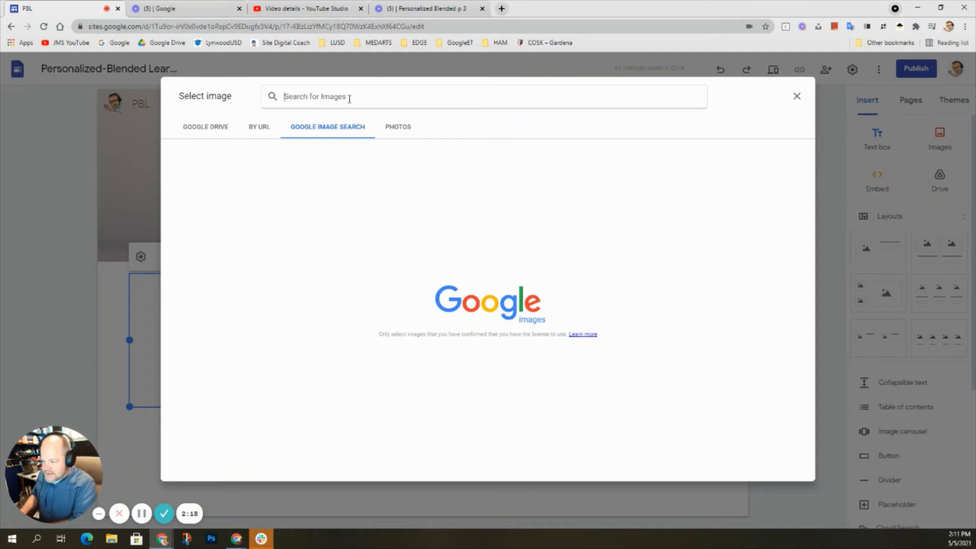
pyautogui.write('people')
pyautogui.press('Return')
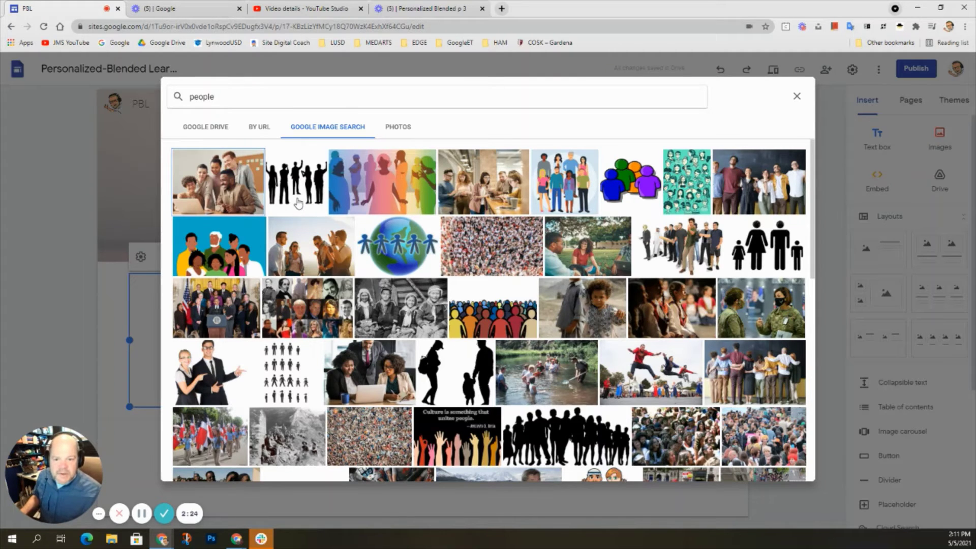
pyautogui.click(314, 252)
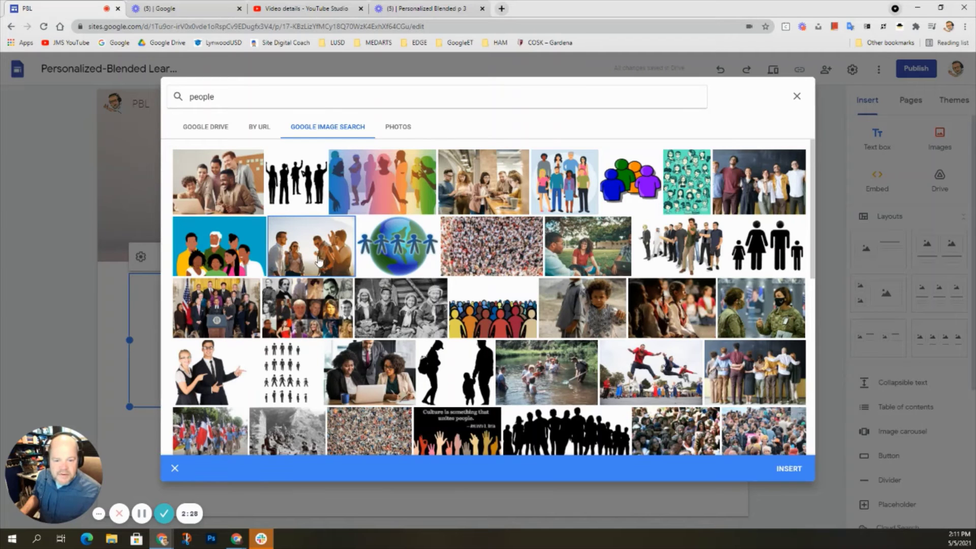
pyautogui.click(800, 477)
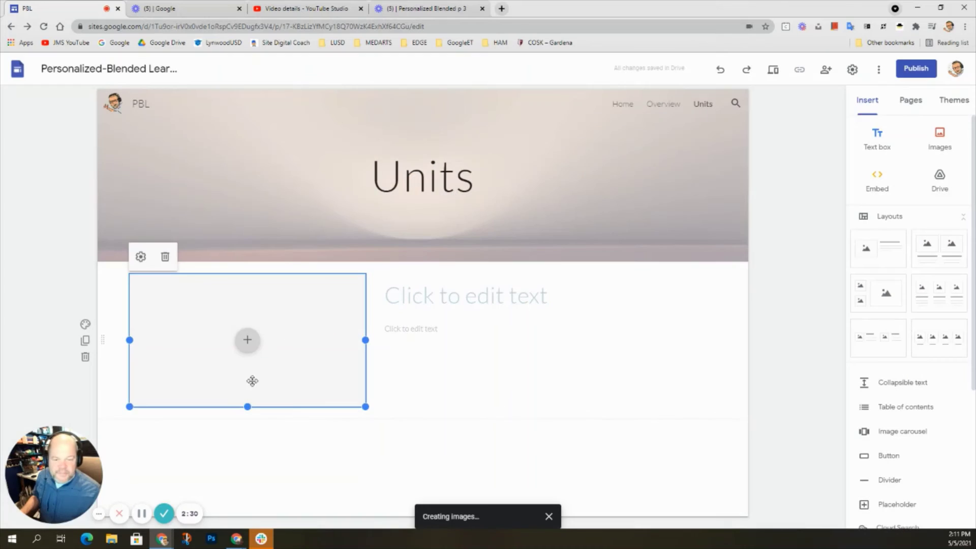
# Step: Enter "Personalized-Blended Units" as the heading beside the group photo on the Units page
pyautogui.click(403, 298)
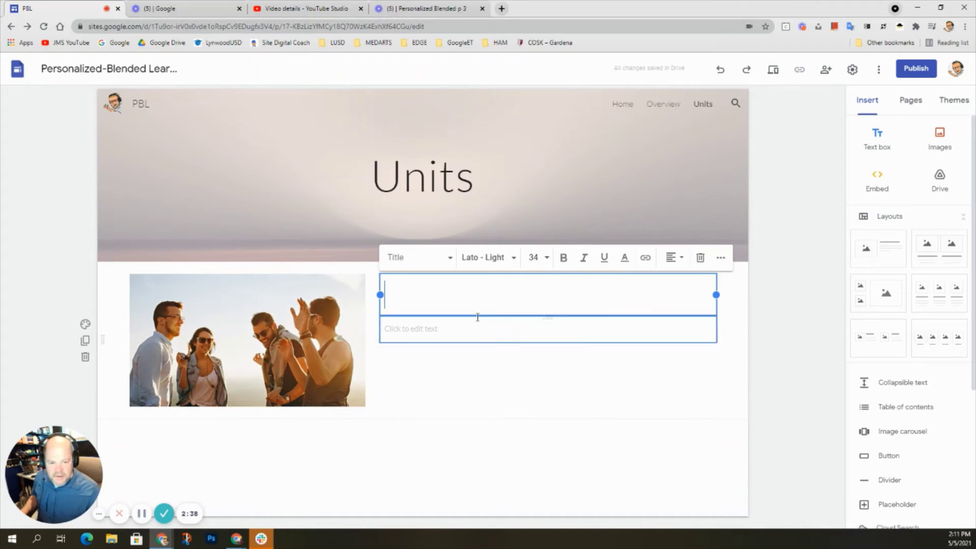
pyautogui.write('U')
pyautogui.press('BackSpace')
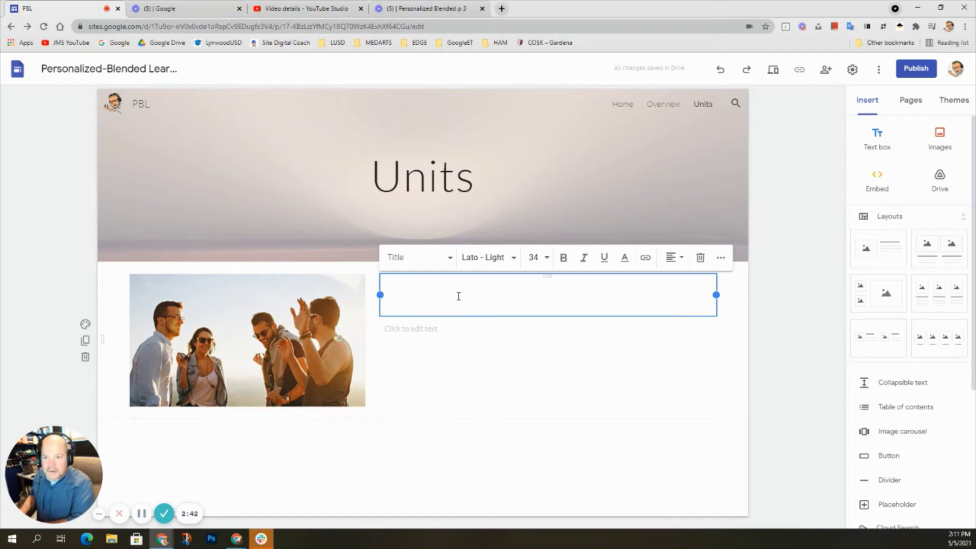
pyautogui.write('Personalized')
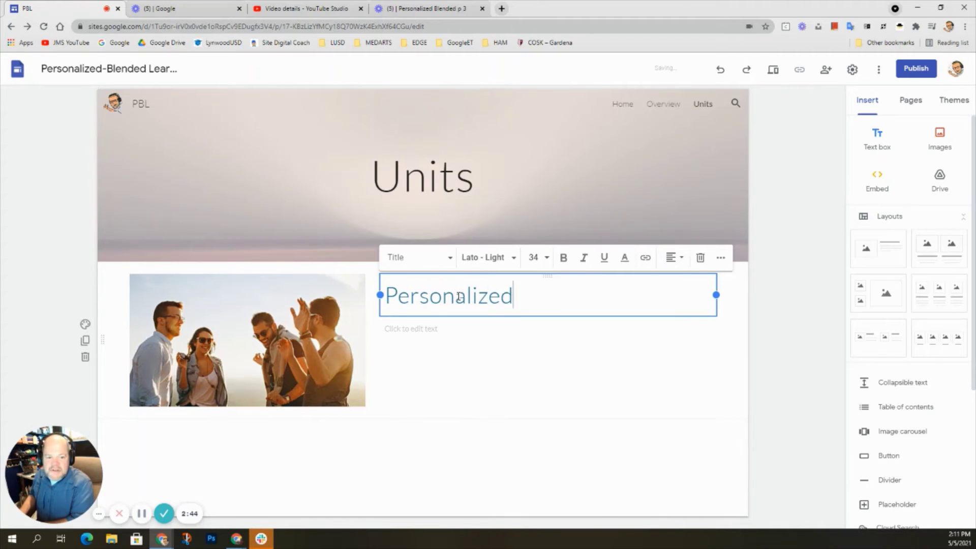
pyautogui.write('-Blended ')
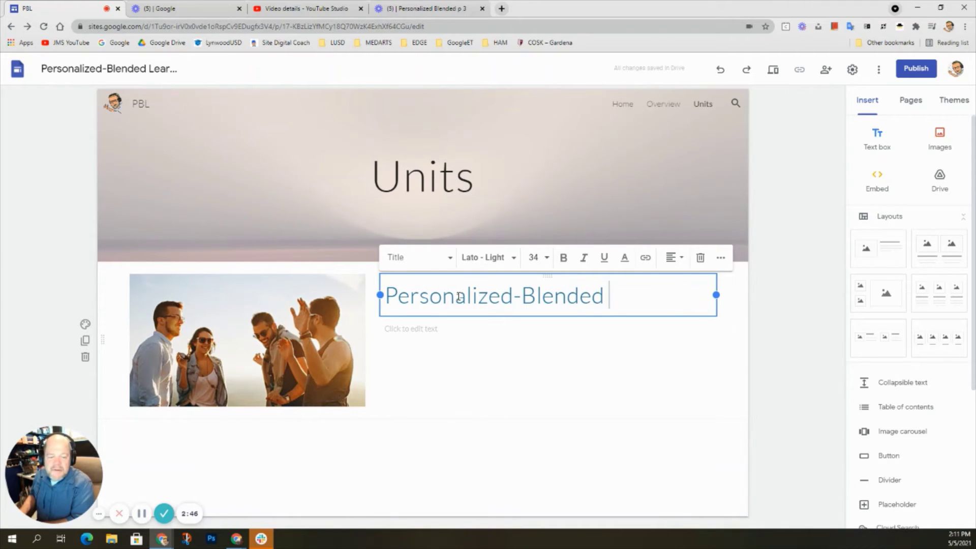
pyautogui.write('Units')
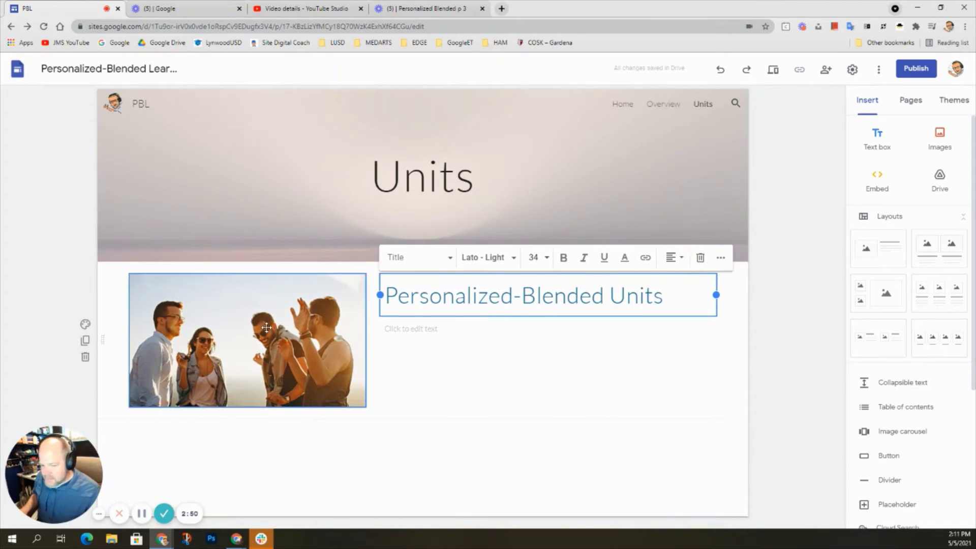
pyautogui.click(414, 332)
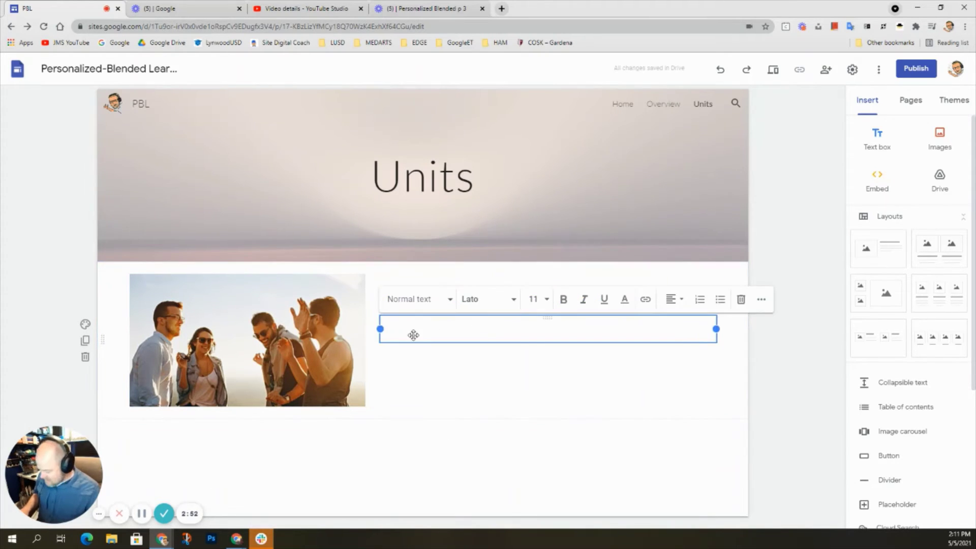
pyautogui.hotkey('ctrl', 'v')
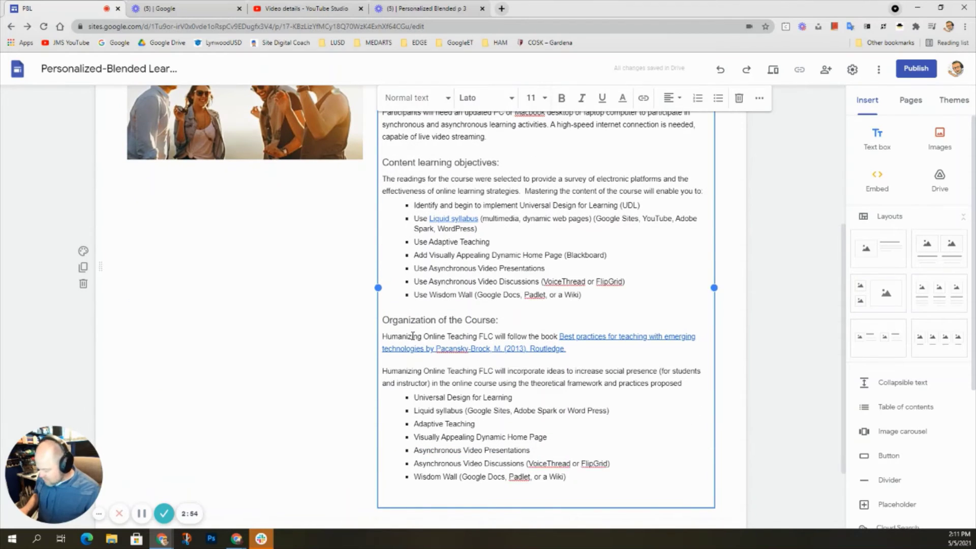
pyautogui.hotkey('ctrl', 'z')
# Step: Copy the Unit 1, Unit 2 and Unit 3 descriptions from the source text and paste them below the "Personalized-Blended Units" heading
pyautogui.hotkey('alt', 'Tab')
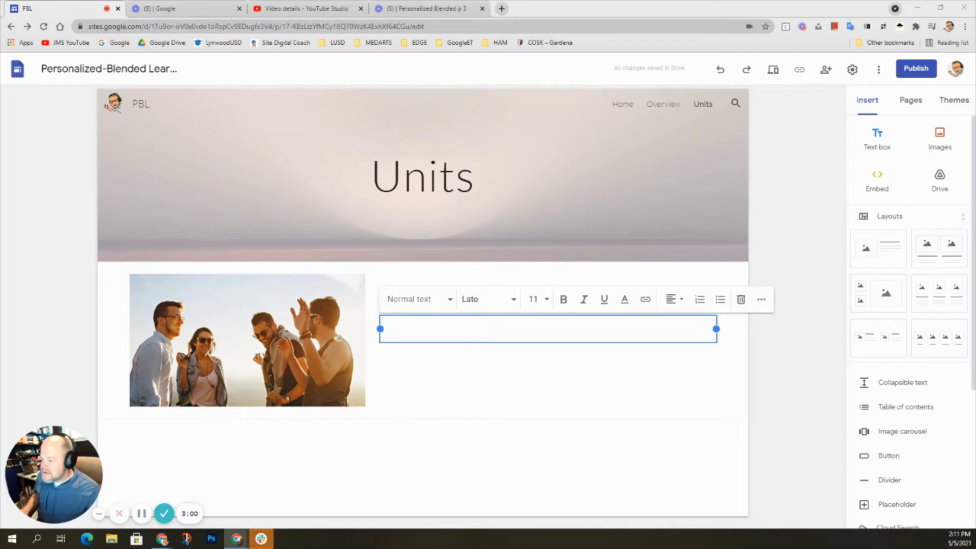
pyautogui.click(410, 331)
pyautogui.write("Unit 1. Tools for Humanizing Remote Instruction: What is temporary remote learning? How do you prepare? How do you treat all students the same?  How do you address vulnerability with Social Presence? Humanizing Remote Instruction  Unit 2. Video-based coaching as assessment: Real-time feedback with GoReact, video-based coaching and assessment software. How to reduce anxiety and increase self confidence. How to level the playing field in evaluation.  Unit 3. Equitizing Higher Ed through Humanized Online Teaching: What problems does humanizing address? How might professional development (PD) be a vehicle for systemic change in higher ed? What impact are we seeing and what are the plans to measure it? Create Time: Let's humanize together! Humanizing Workshop: OLC Accelerate 2019")
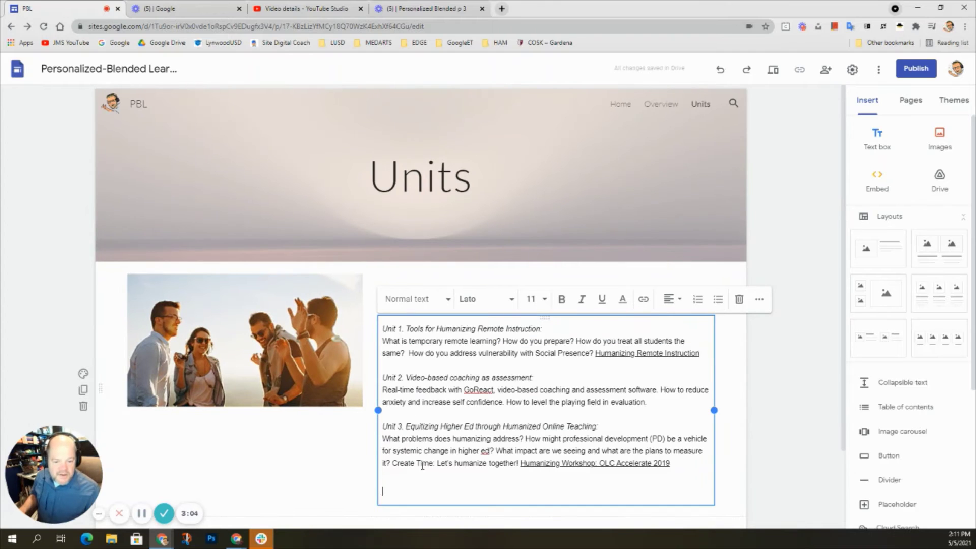
pyautogui.scroll(-2, 305, 475)
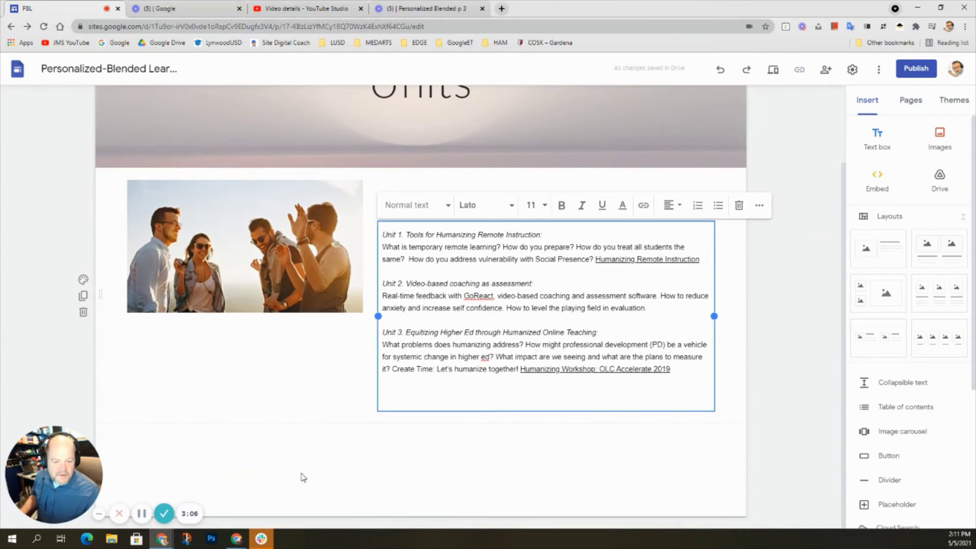
pyautogui.scroll(2, 305, 474)
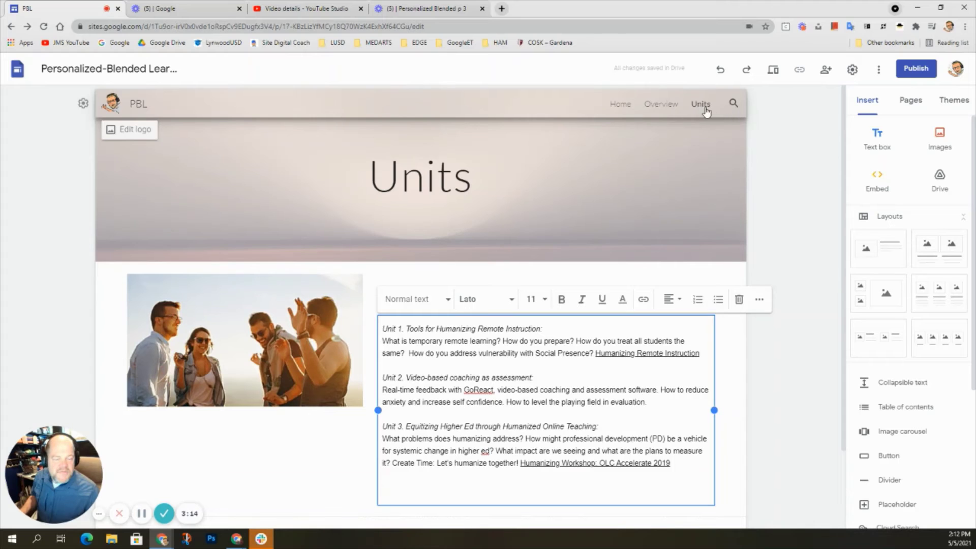
pyautogui.click(799, 118)
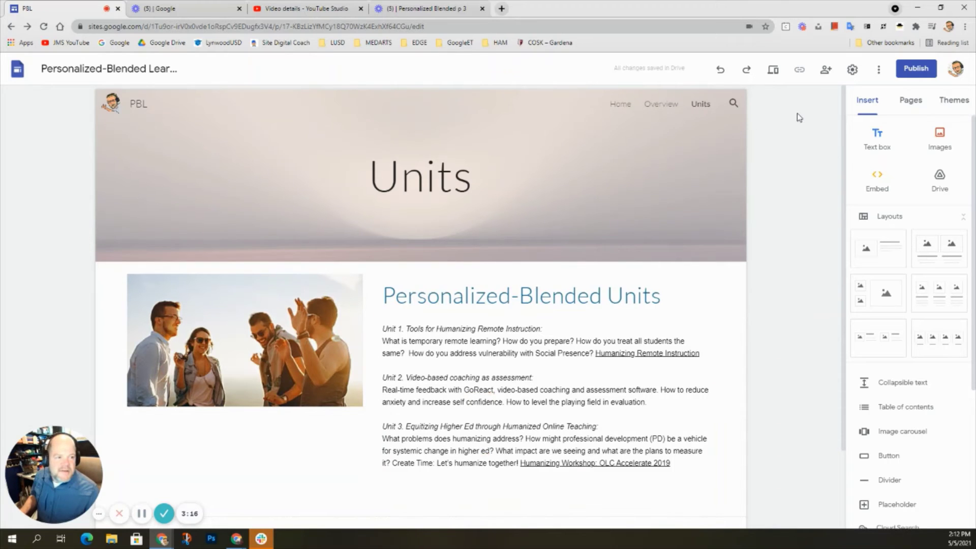
# Step: Publish the site with the web address "personalized"
pyautogui.click(917, 70)
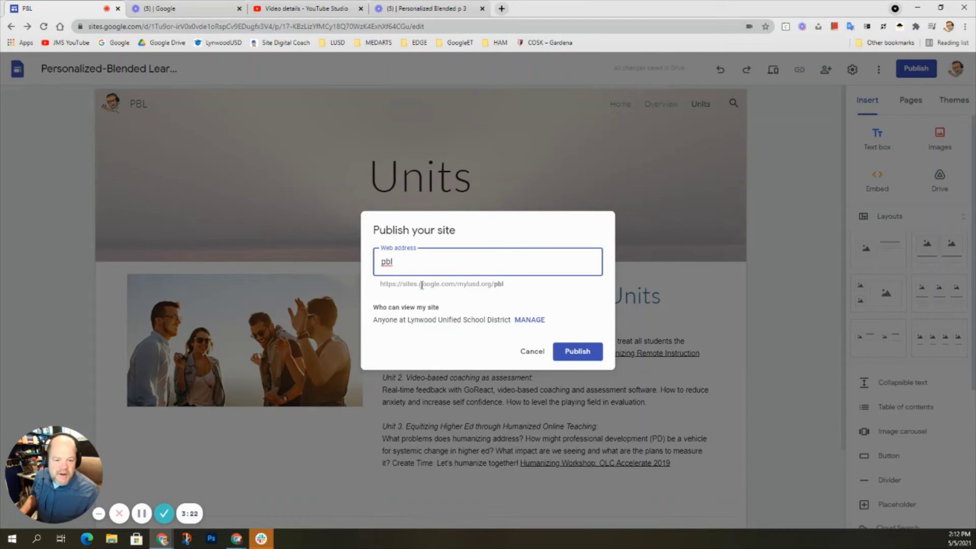
pyautogui.moveTo(393, 265); pyautogui.dragTo(377, 265)
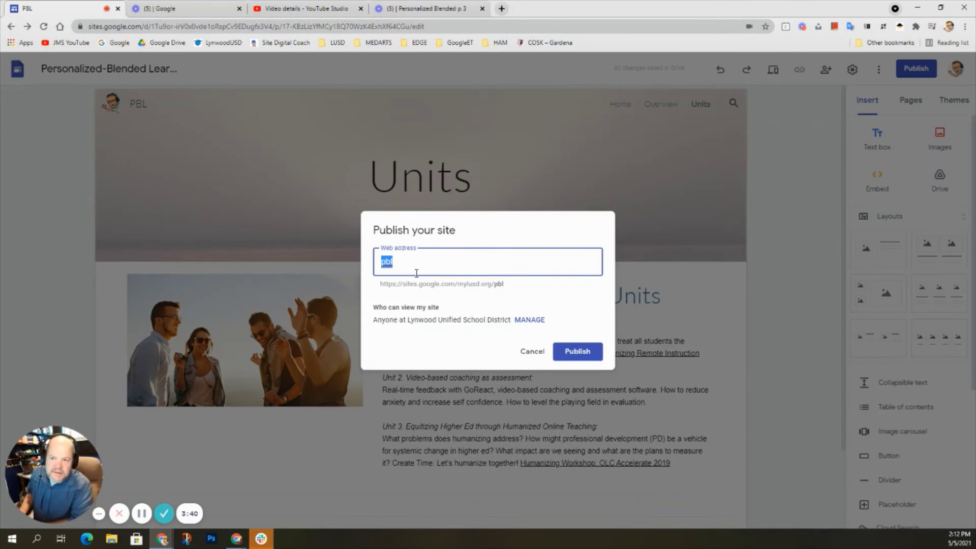
pyautogui.write('personali')
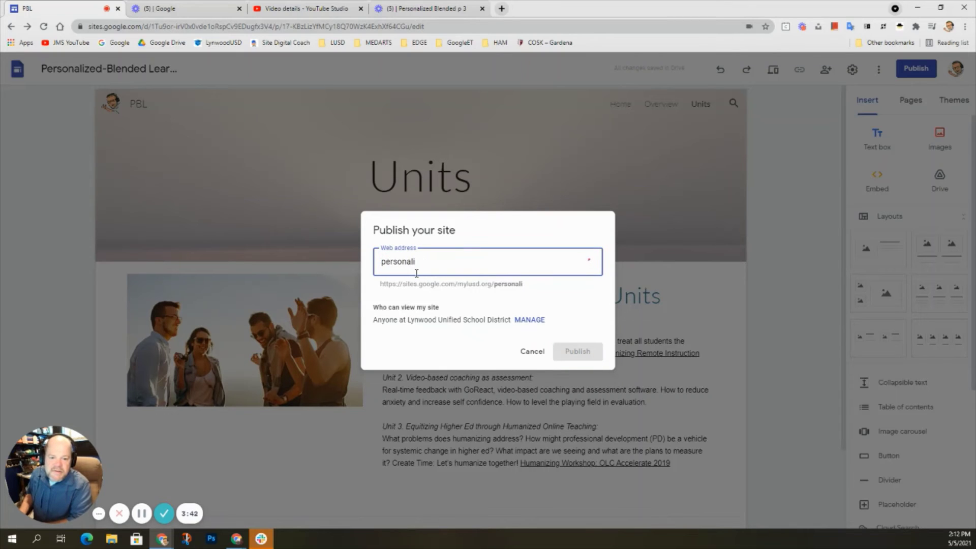
pyautogui.write('zed')
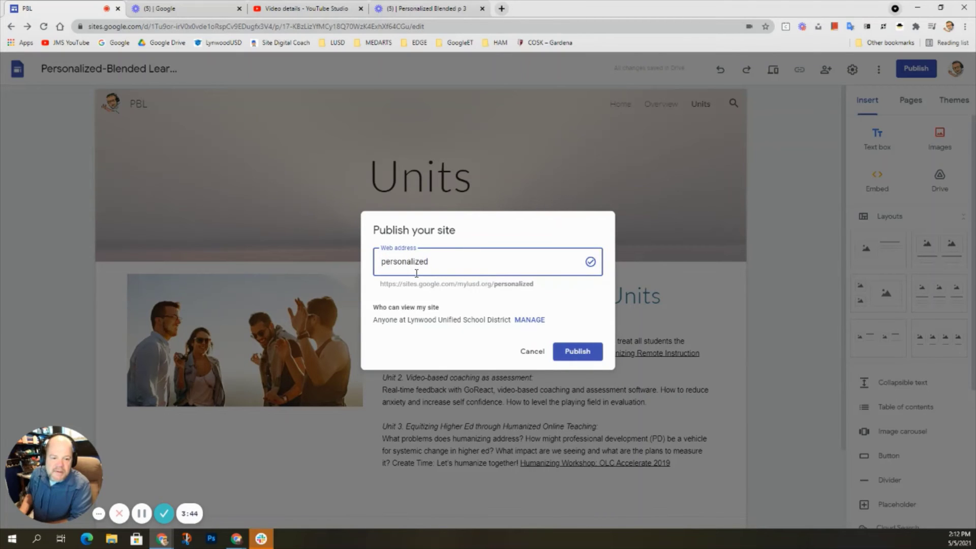
pyautogui.click(577, 352)
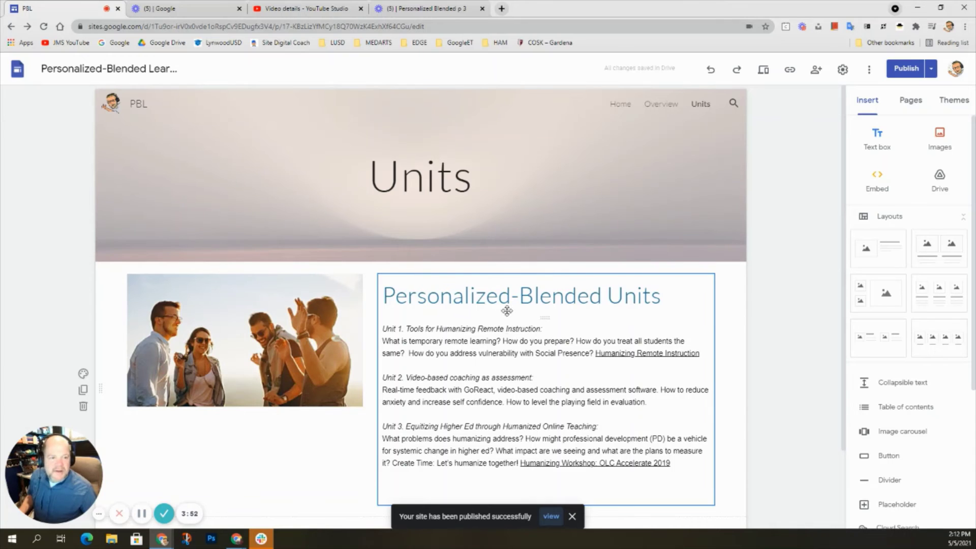
# Step: View and select the published link of the Units page, and close the link dialog
pyautogui.click(795, 75)
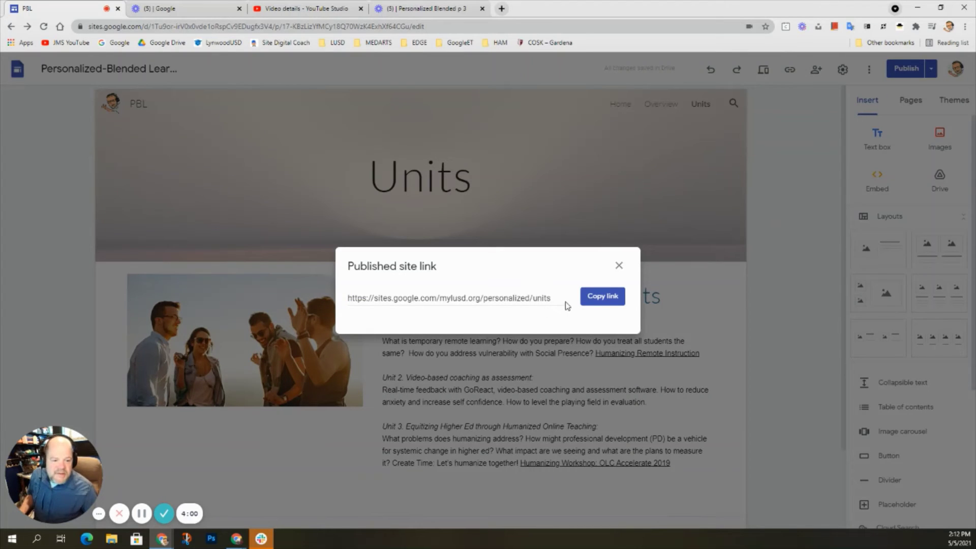
pyautogui.click(560, 304)
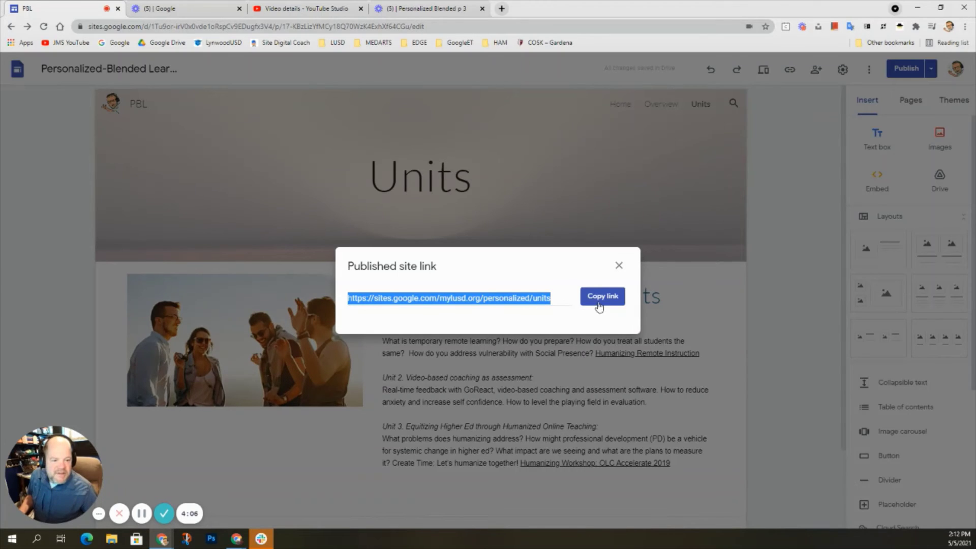
pyautogui.click(619, 266)
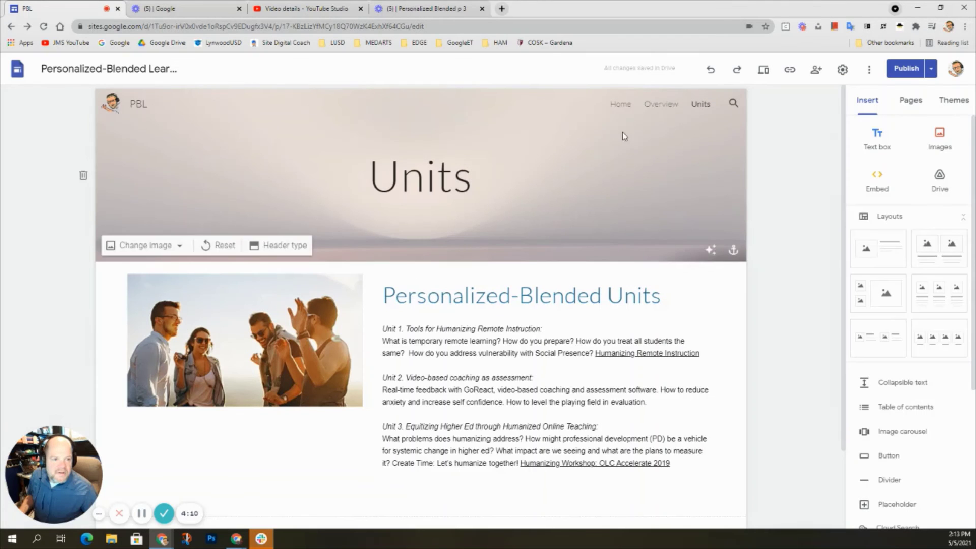
# Step: Switch to the Home page and copy its published site link
pyautogui.click(621, 103)
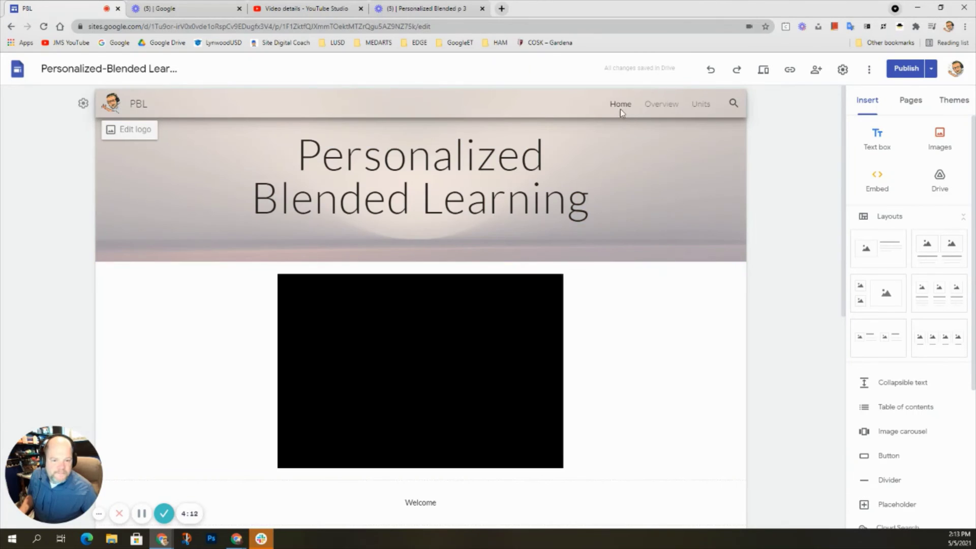
pyautogui.click(789, 69)
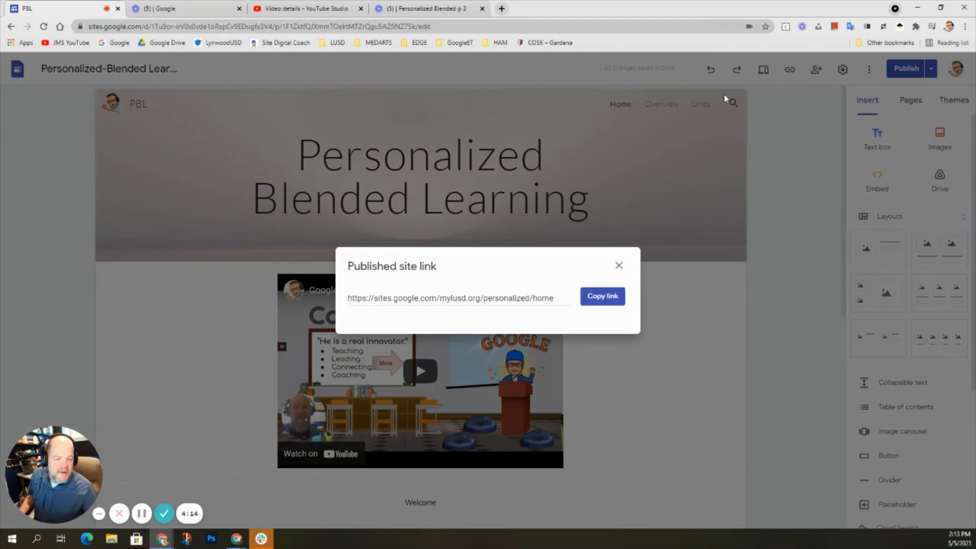
pyautogui.click(600, 299)
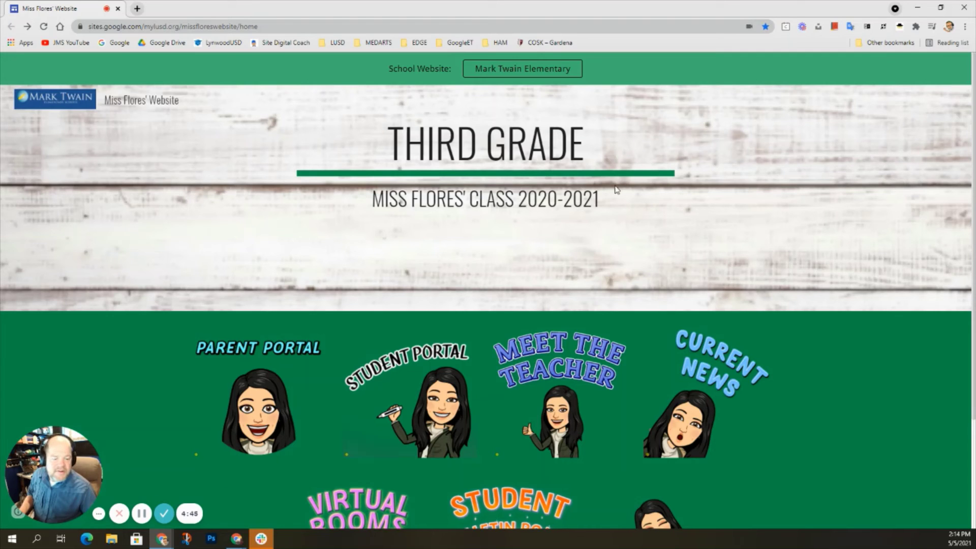
# Step: Look over the portal sections on the example third-grade class website and open its Meet the Teacher section
pyautogui.scroll(-3, 393, 337)
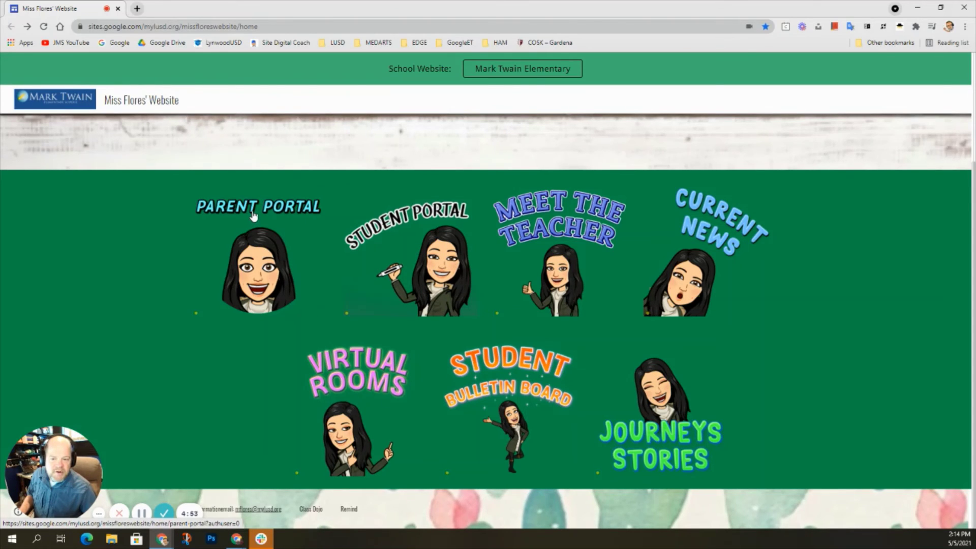
pyautogui.scroll(3, 664, 257)
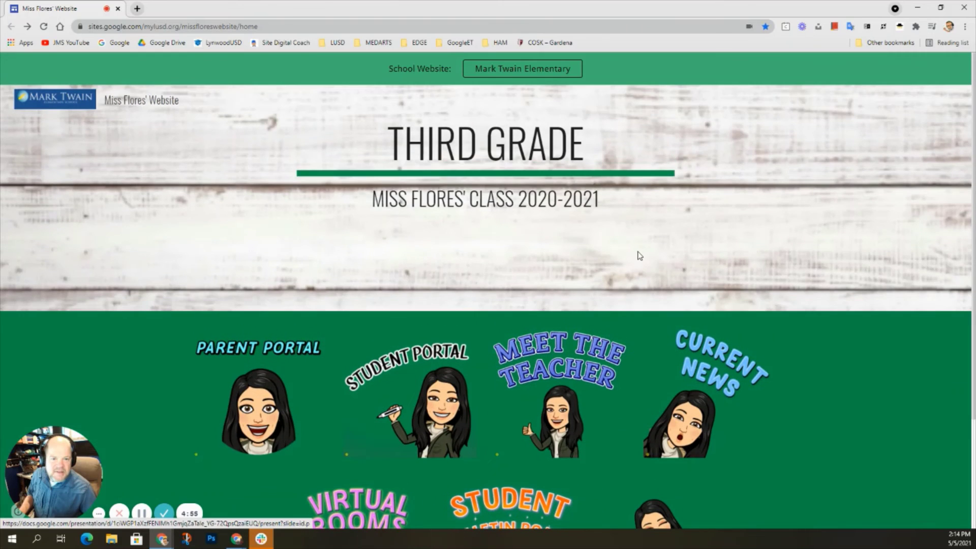
pyautogui.click(561, 363)
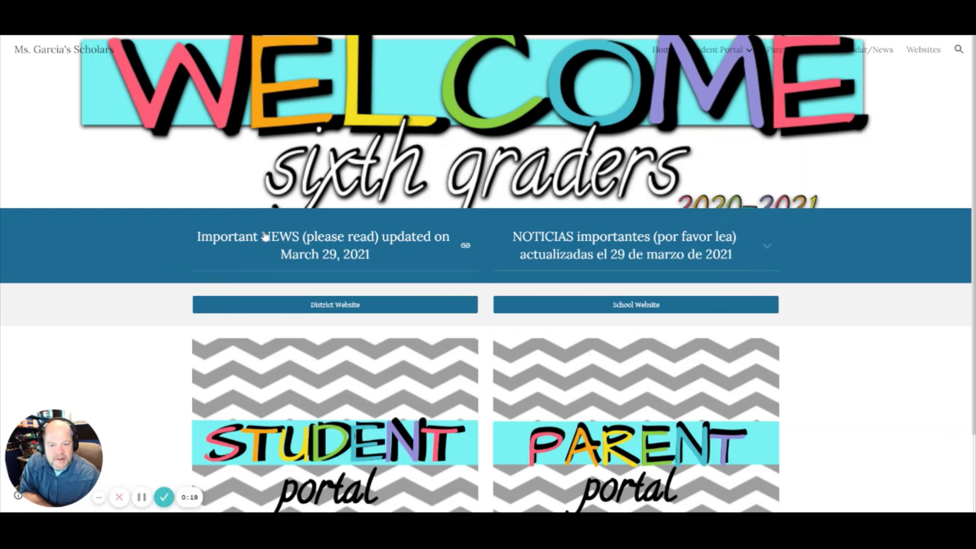
# Step: Examine the example sixth-grade class site's home page, including its news sections, portal images and the Student Portal subpages
pyautogui.scroll(-2, 436, 198)
pyautogui.scroll(2, 436, 197)
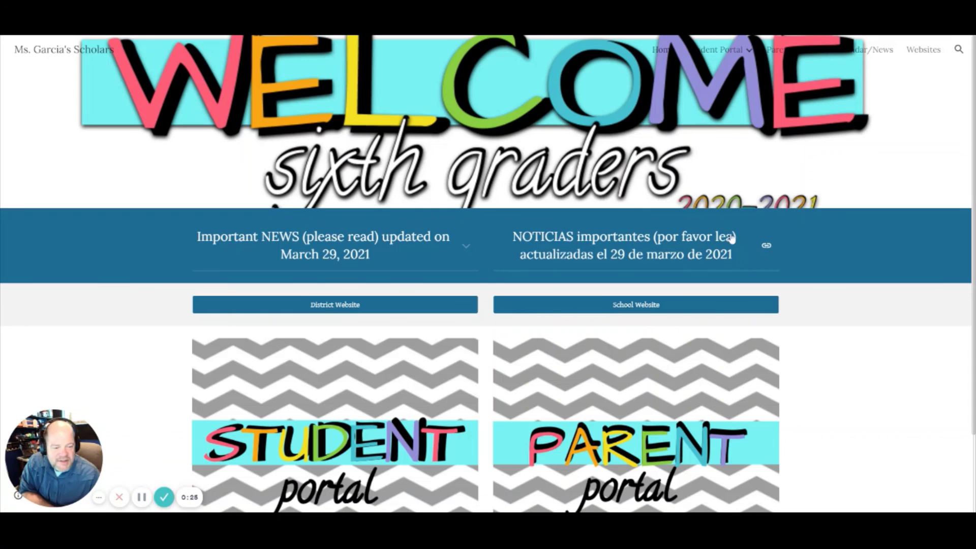
pyautogui.scroll(-2, 394, 334)
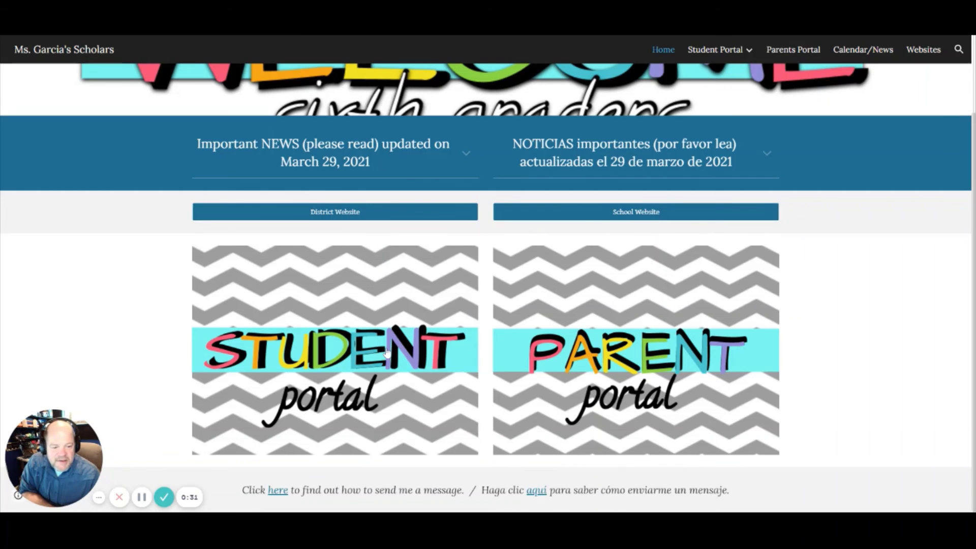
pyautogui.scroll(1, 390, 356)
pyautogui.scroll(1, 391, 361)
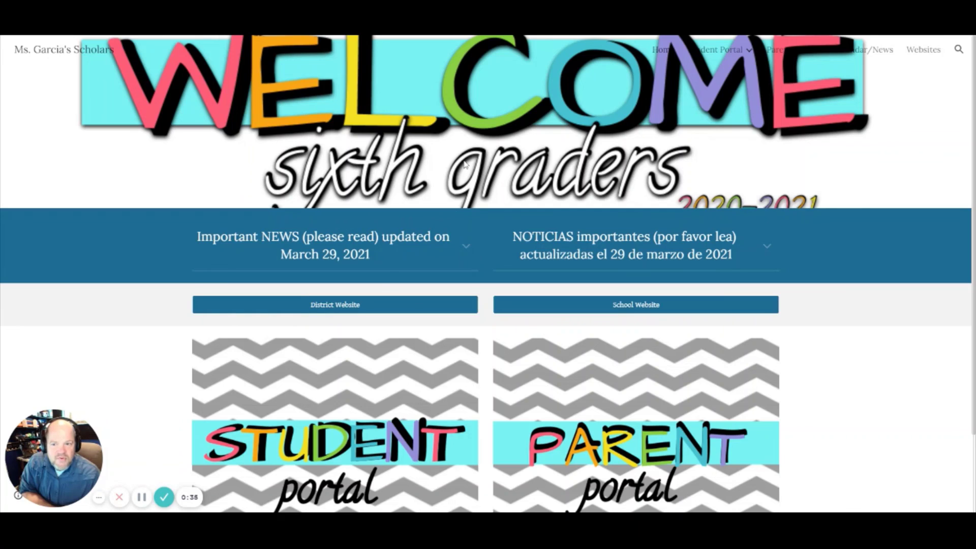
pyautogui.moveTo(715, 53)
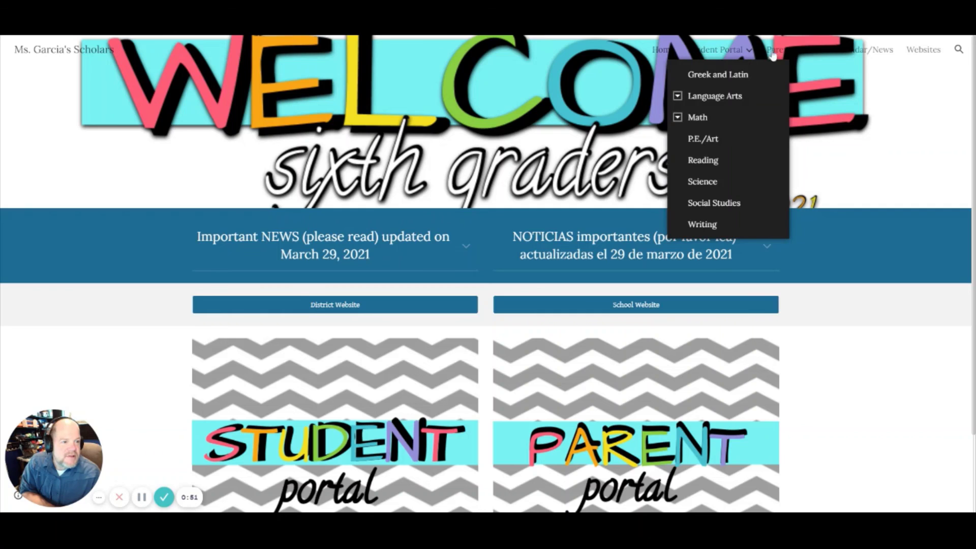
# Step: Open the sixth-grade site's Parents Portal page and examine its contact links and school information
pyautogui.click(787, 54)
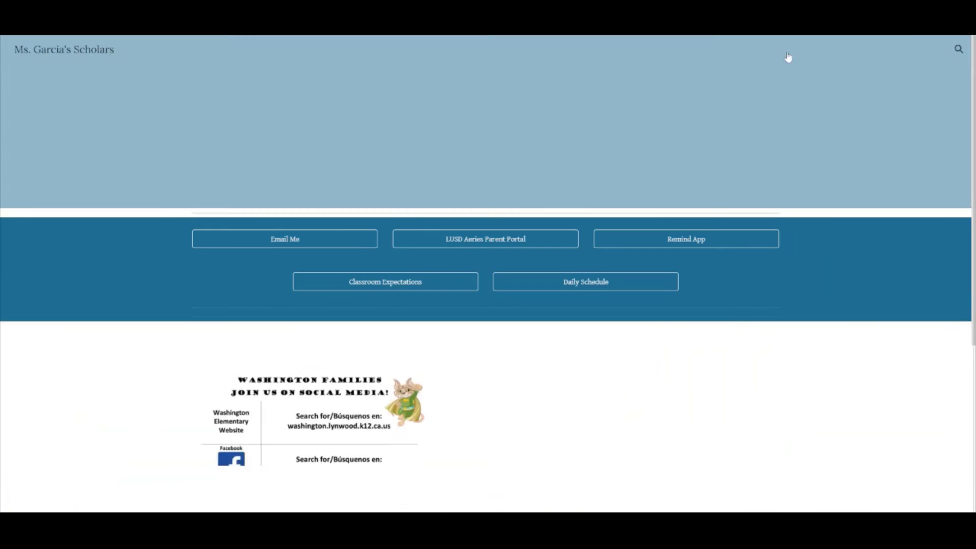
pyautogui.scroll(-5, 648, 381)
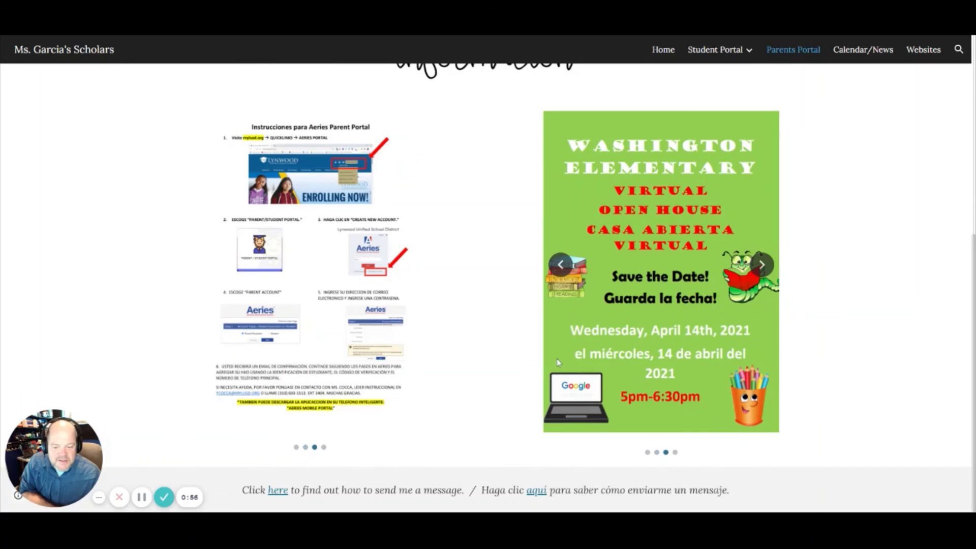
pyautogui.scroll(1, 514, 349)
pyautogui.scroll(2, 512, 350)
pyautogui.scroll(3, 512, 350)
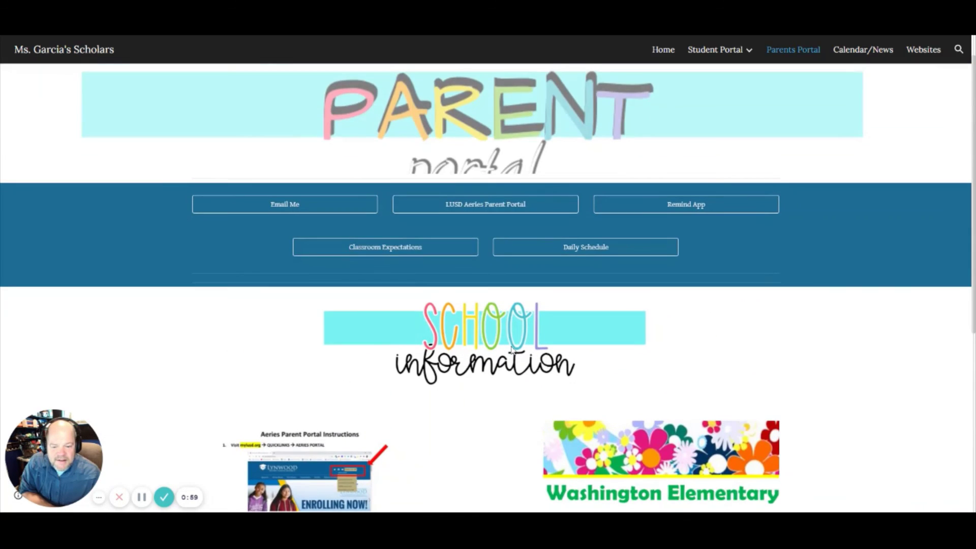